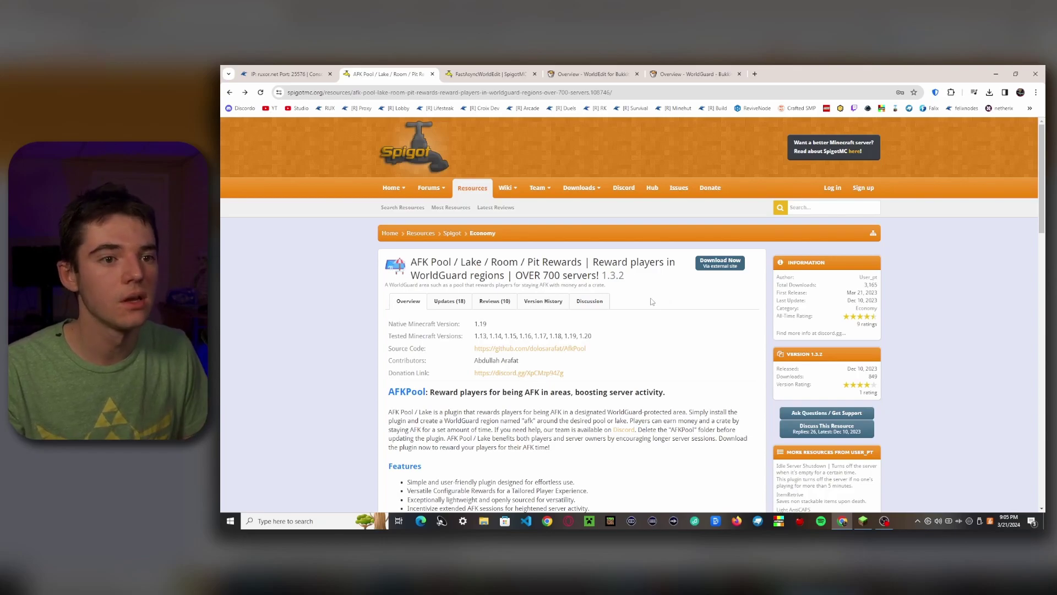
Download version 1.3.2 of the AFK Pool/Lake/Room/Pit Rewards plugin from its external Modrinth page
click(724, 267)
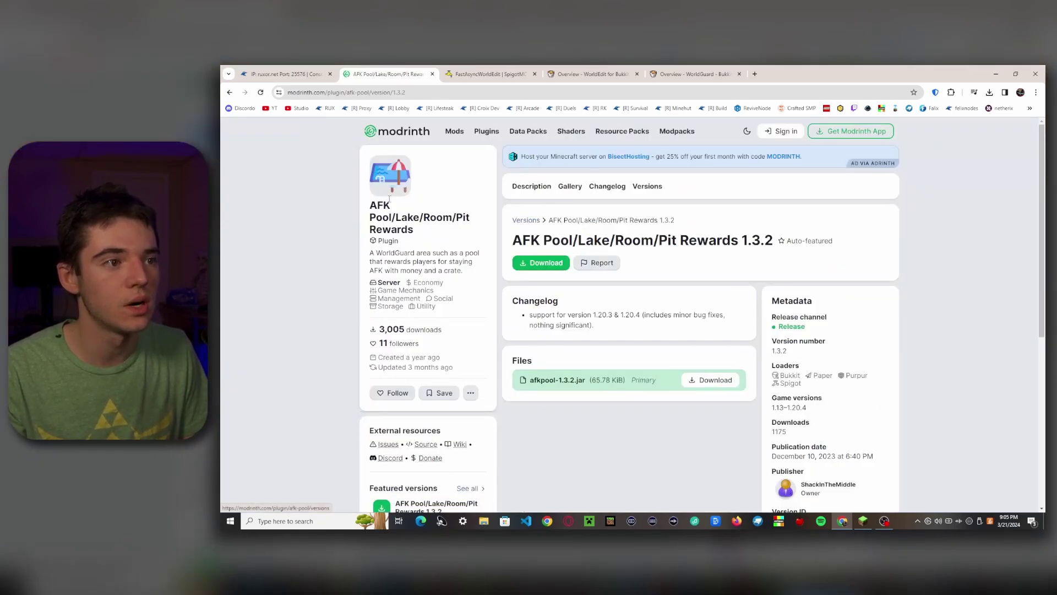
click(533, 266)
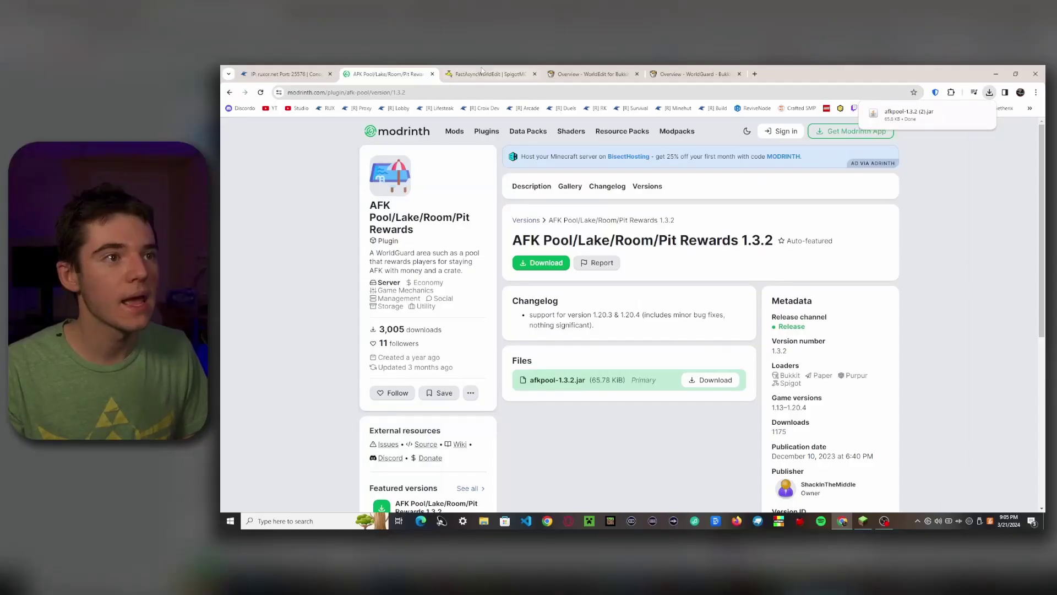
Download the Bukkit jar of FastAsyncWorldEdit 2.9.2-SNAPSHOT-692 from its external build page and save it to Downloads
click(482, 73)
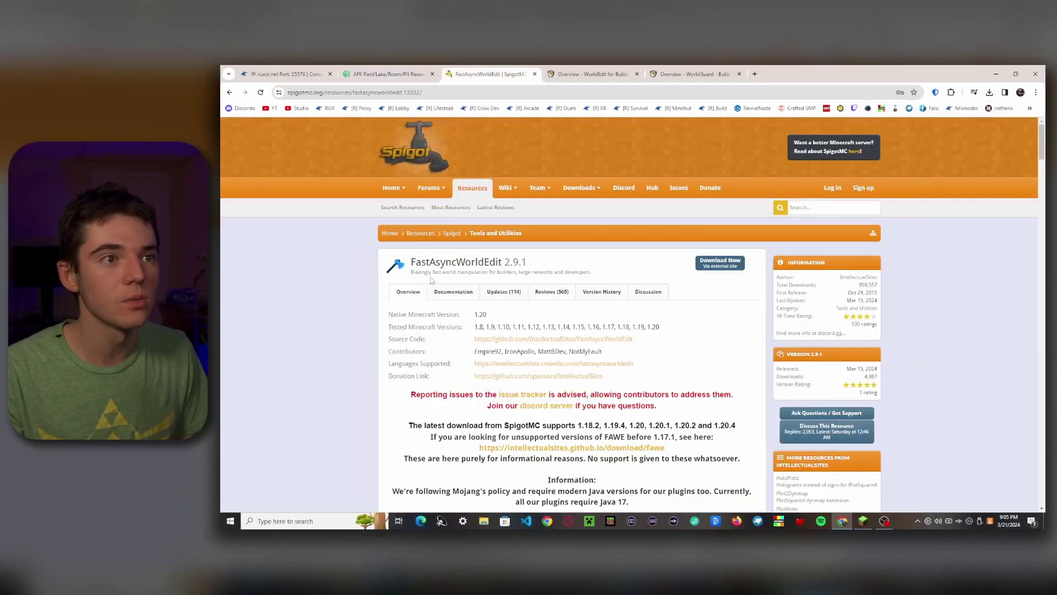
click(592, 73)
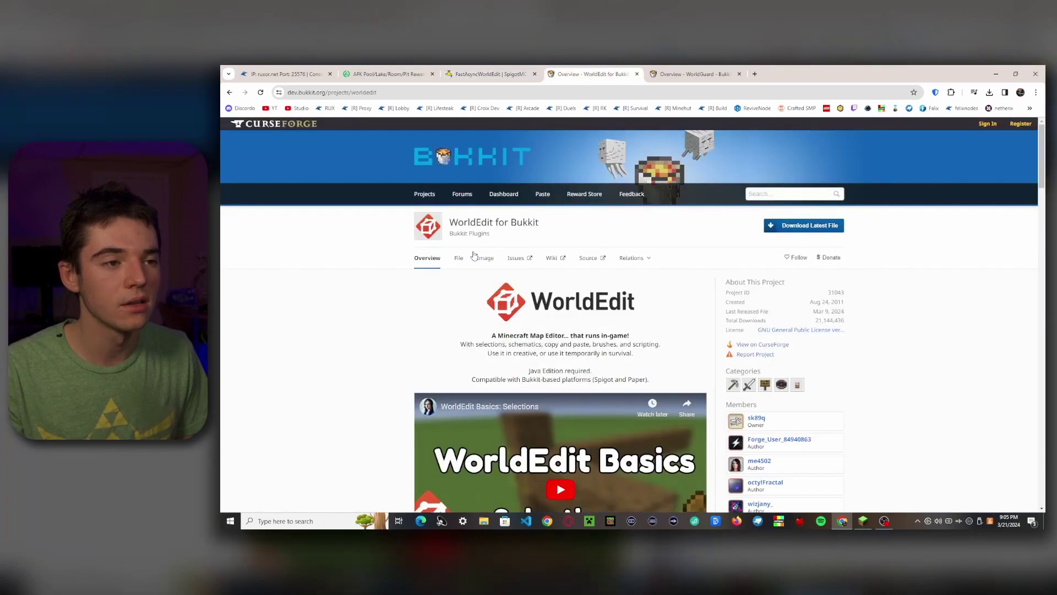
click(478, 74)
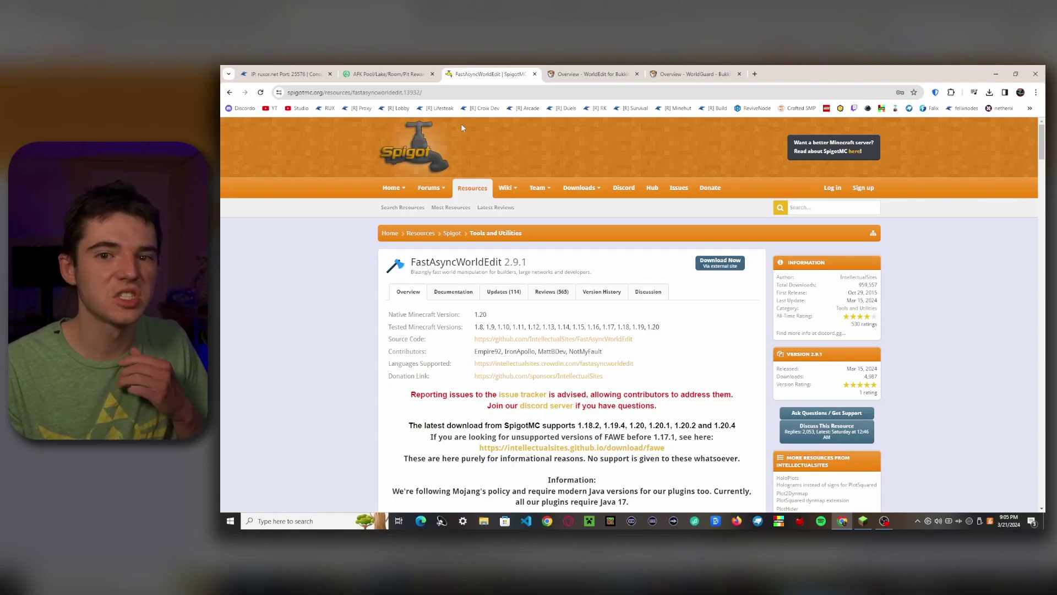
click(698, 260)
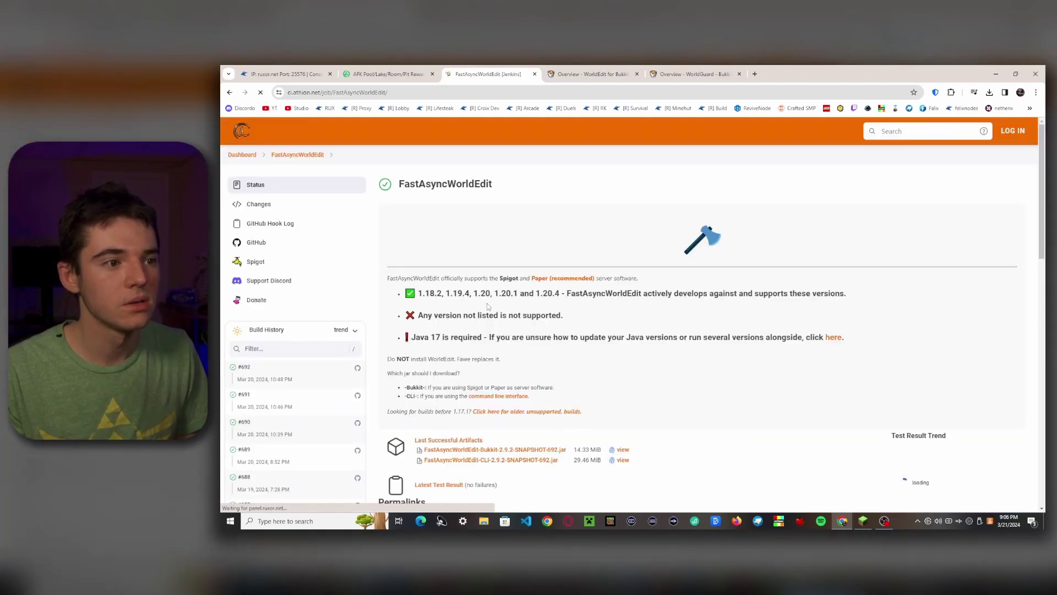
click(468, 450)
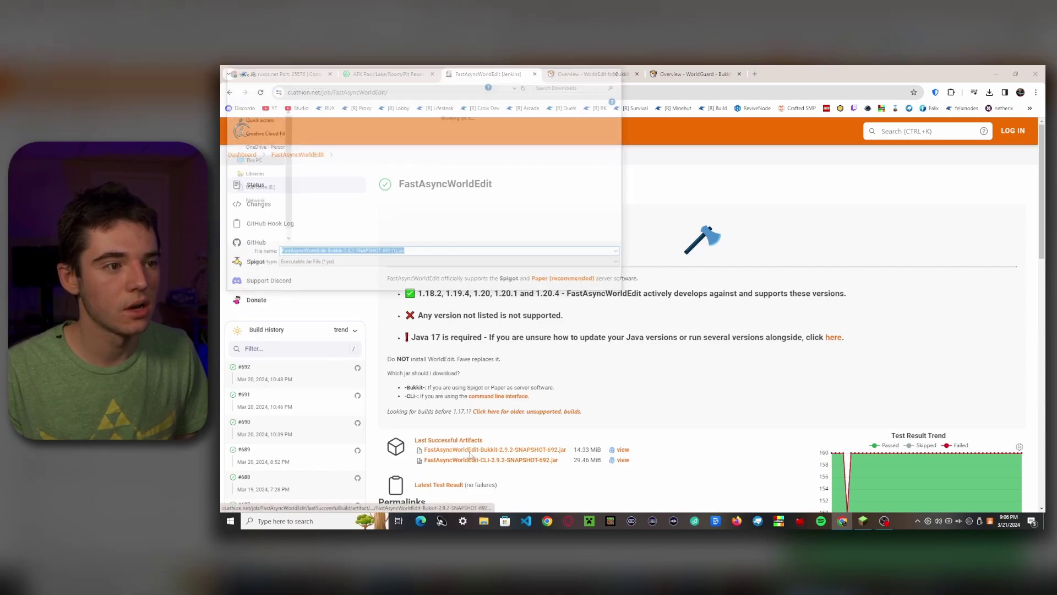
click(558, 283)
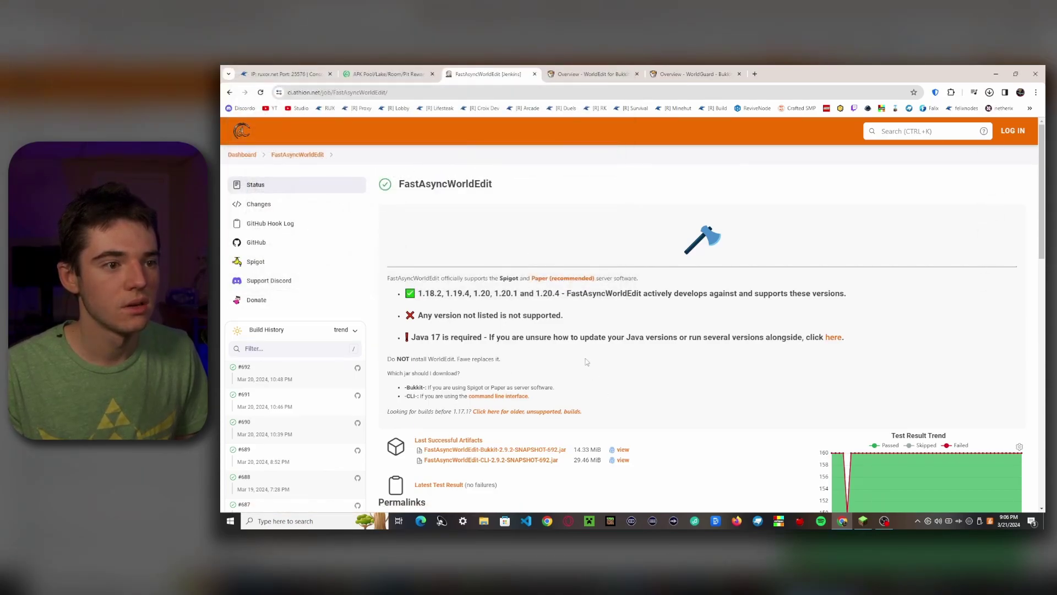
Look over the available file versions of WorldEdit for Bukkit and return to its overview
click(592, 73)
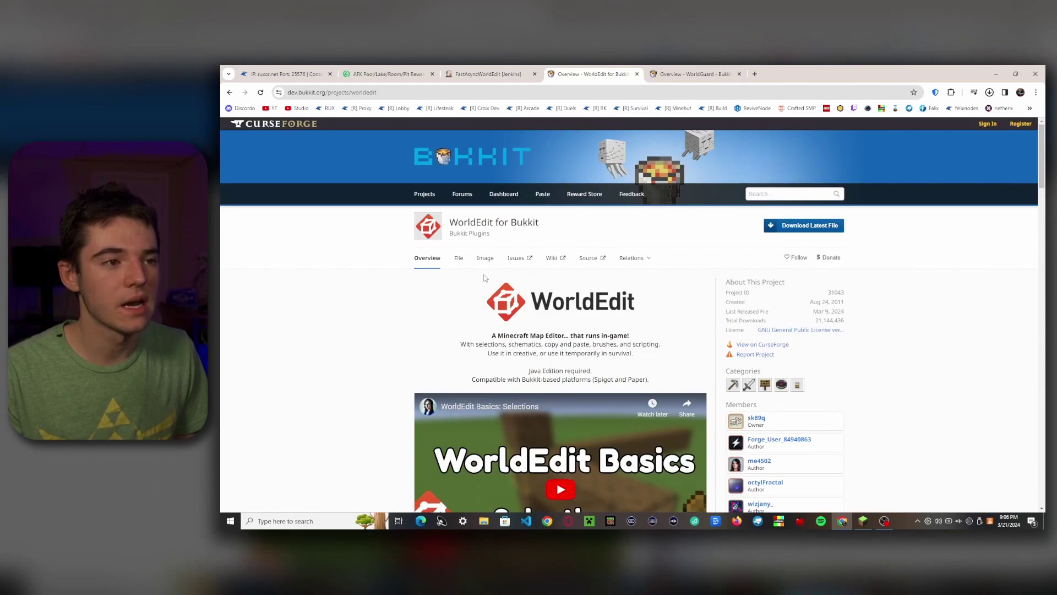
click(458, 258)
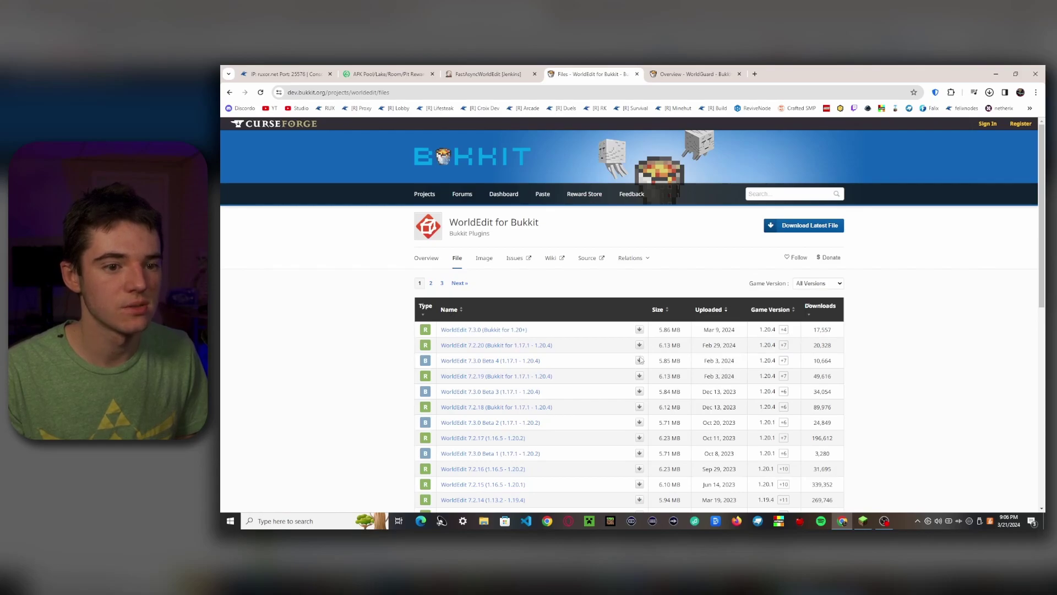
key(alt+Left)
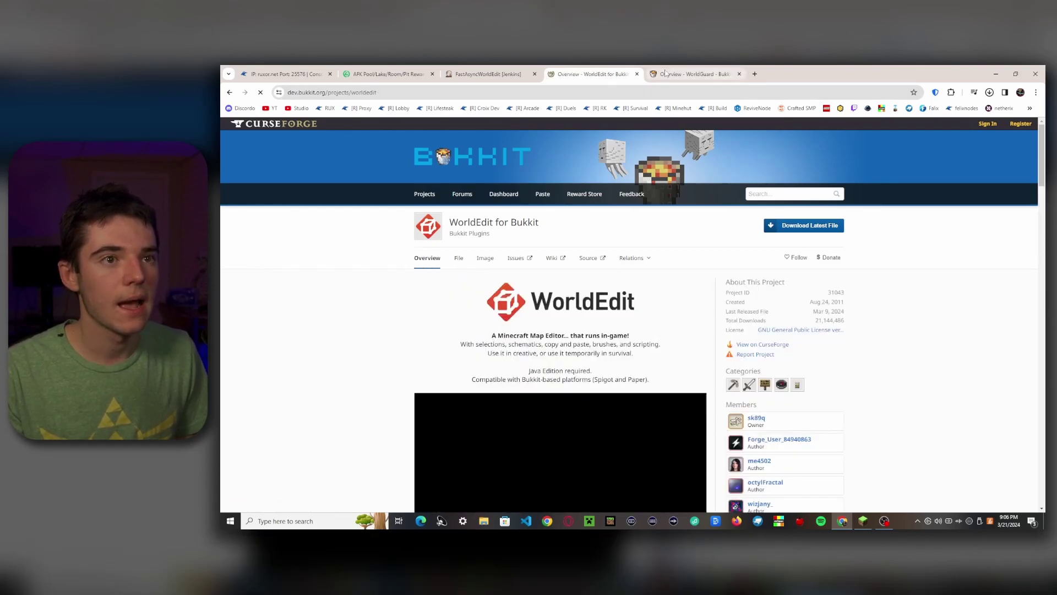
Check the game versions supported by WorldGuard 7.0.9 in its file list and save the latest jar to Downloads
click(666, 73)
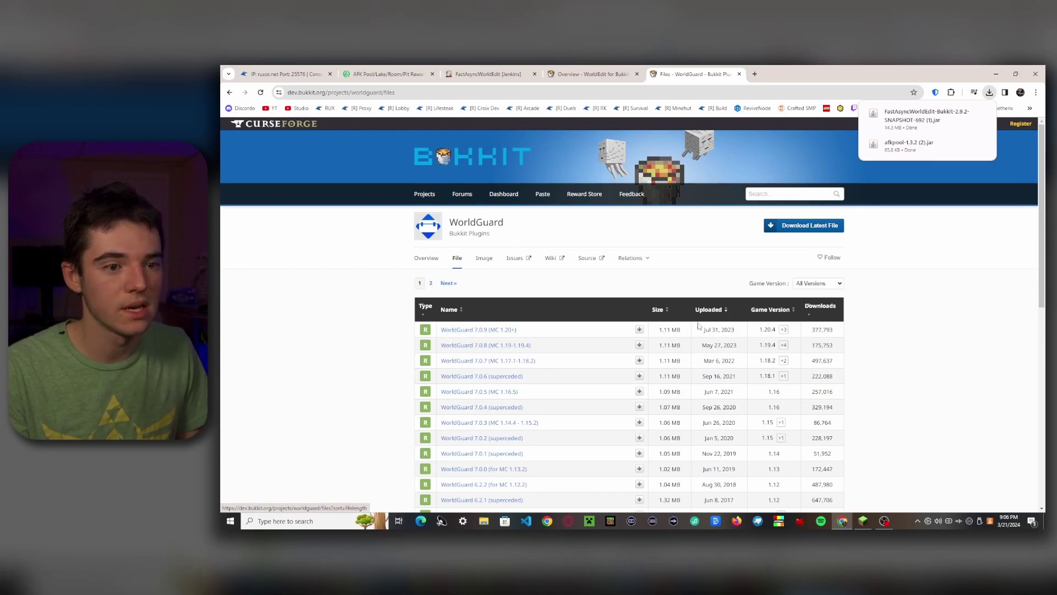
mouse_move(784, 333)
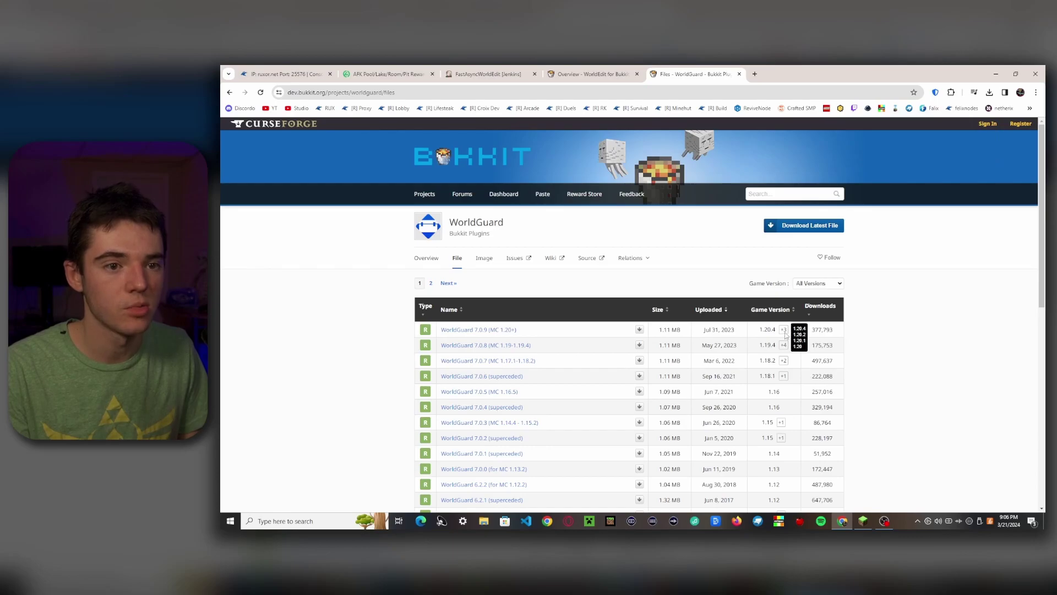
click(786, 229)
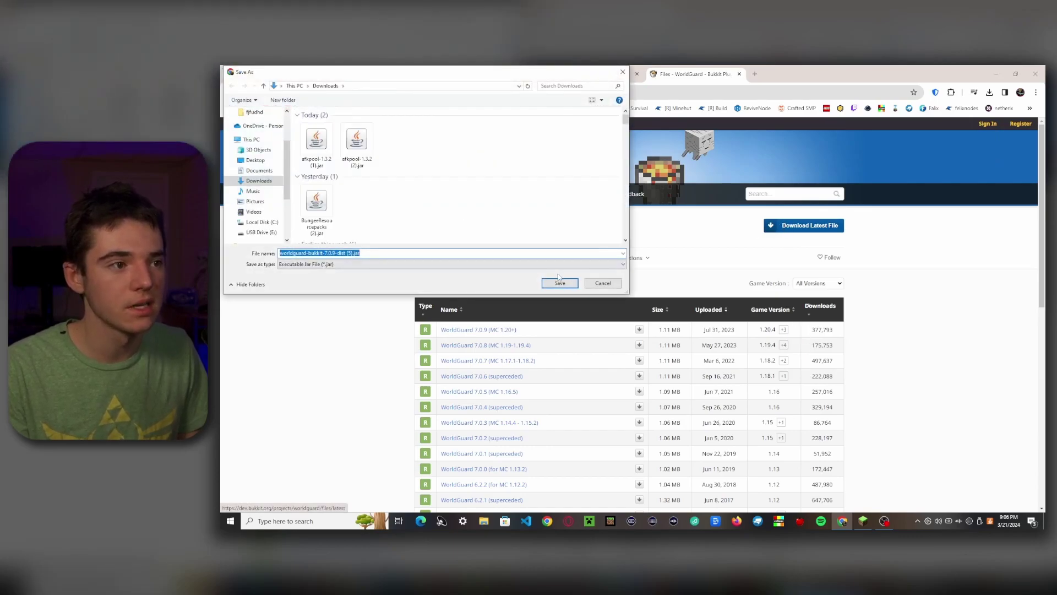
click(565, 281)
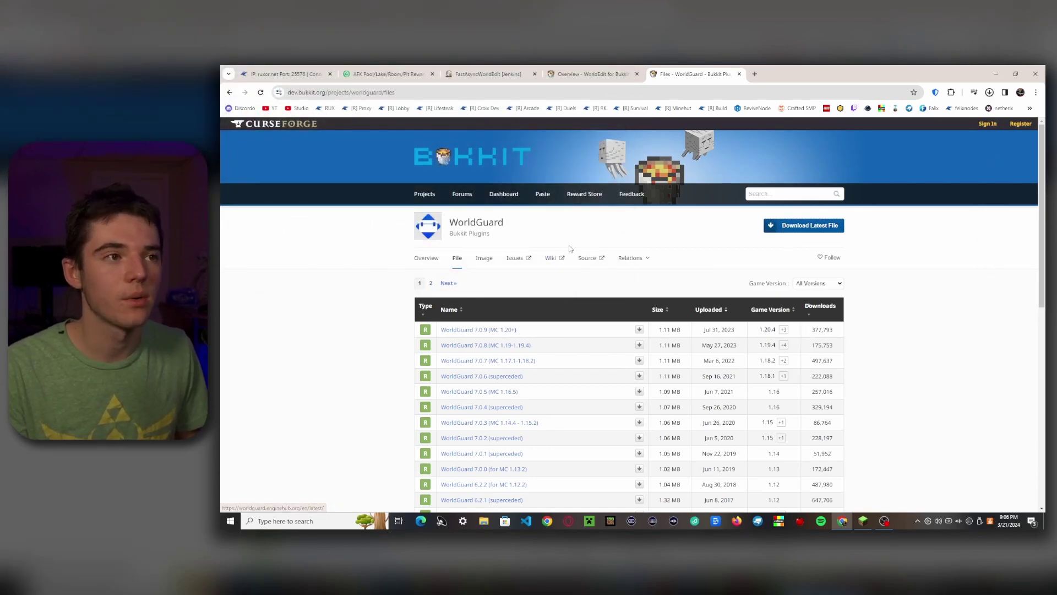
Upload the downloaded afkpool, FastAsyncWorldEdit and WorldGuard jars to the server's plugins folder and start the server from its console
click(292, 75)
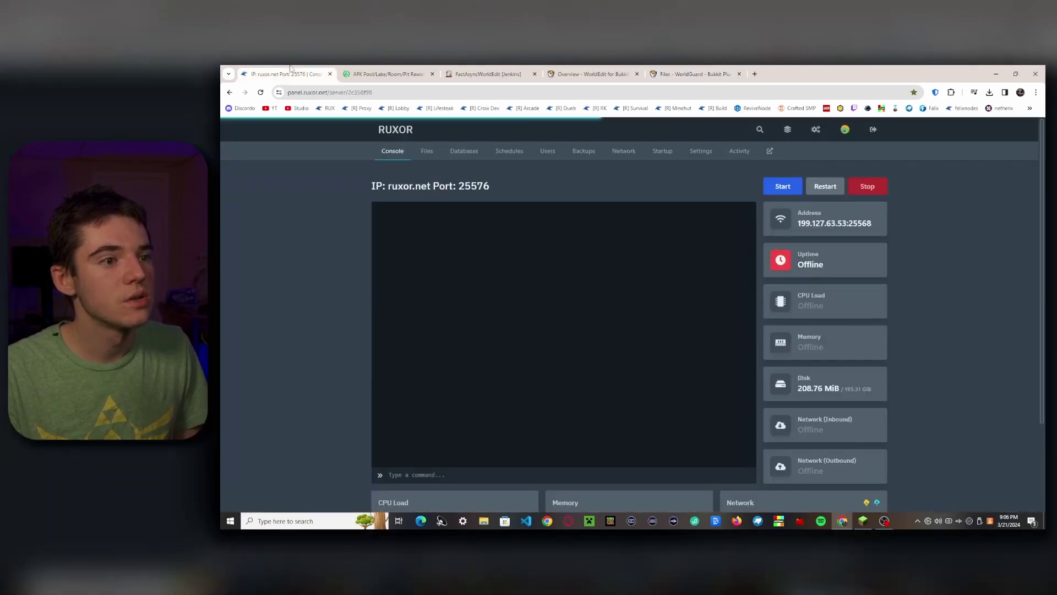
click(427, 153)
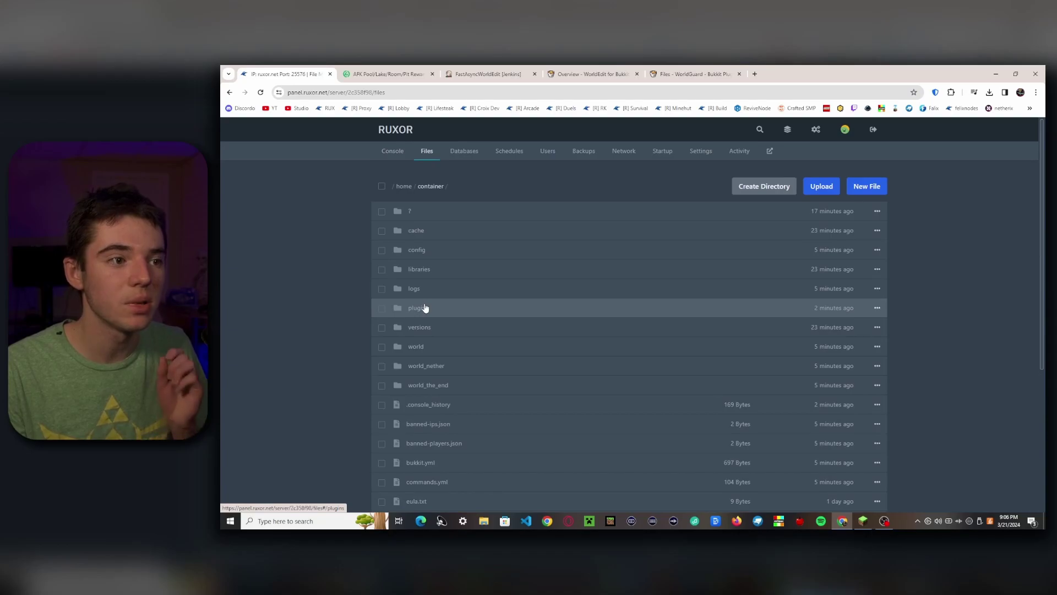
click(425, 307)
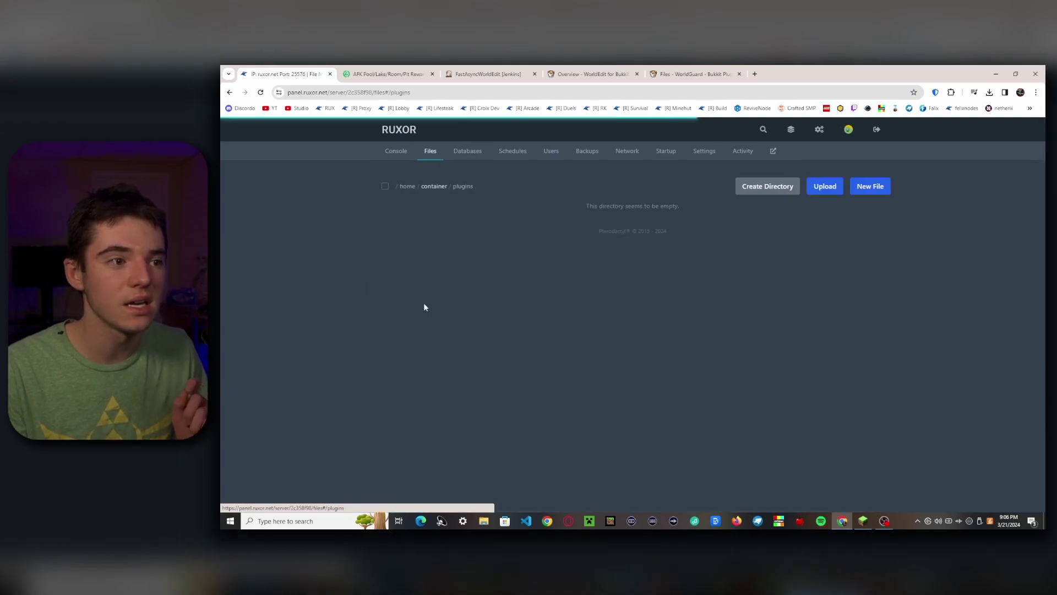
click(989, 92)
drag(917, 134, 737, 209)
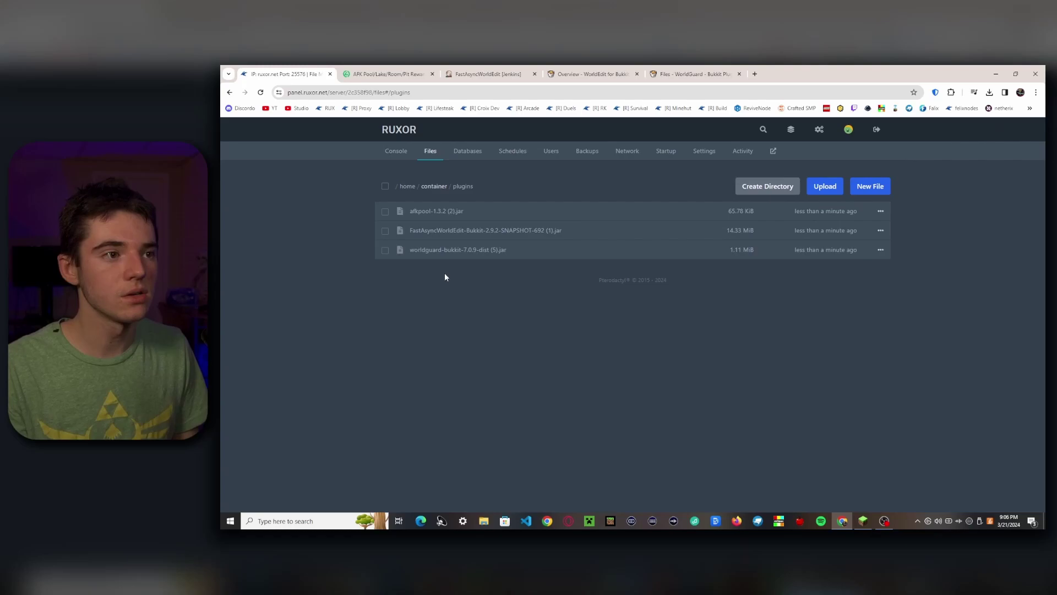
click(398, 154)
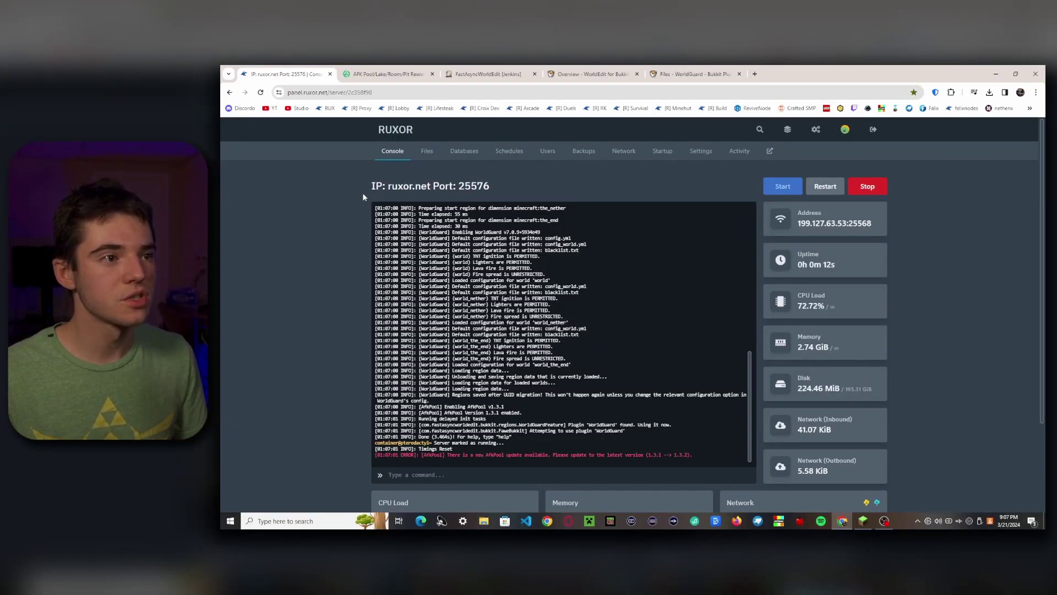
Open config.yml in the server's plugins/AfkPool folder and review its region, crate, interval and command settings
click(427, 151)
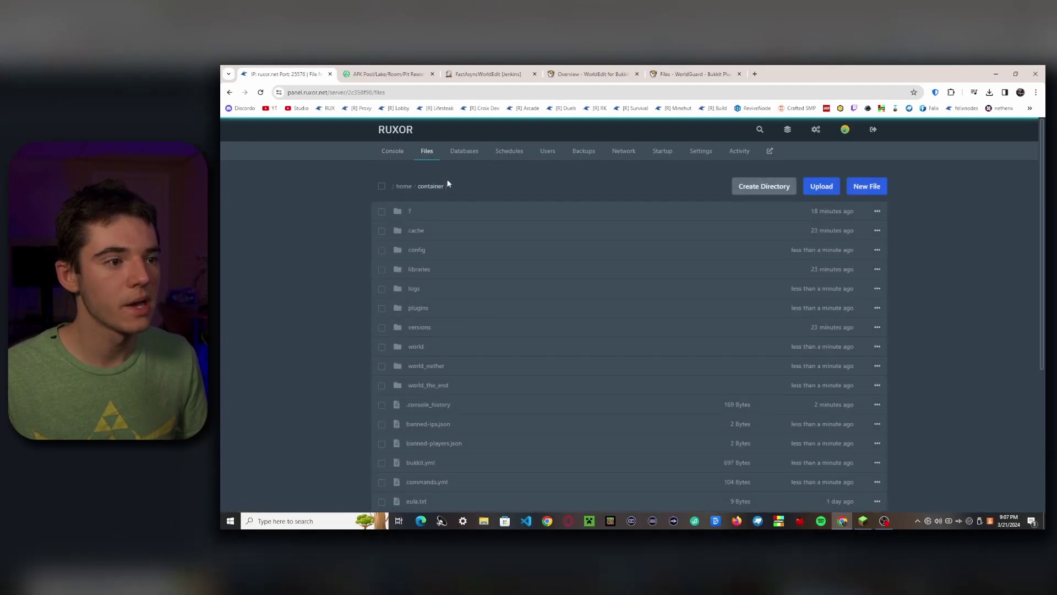
click(418, 308)
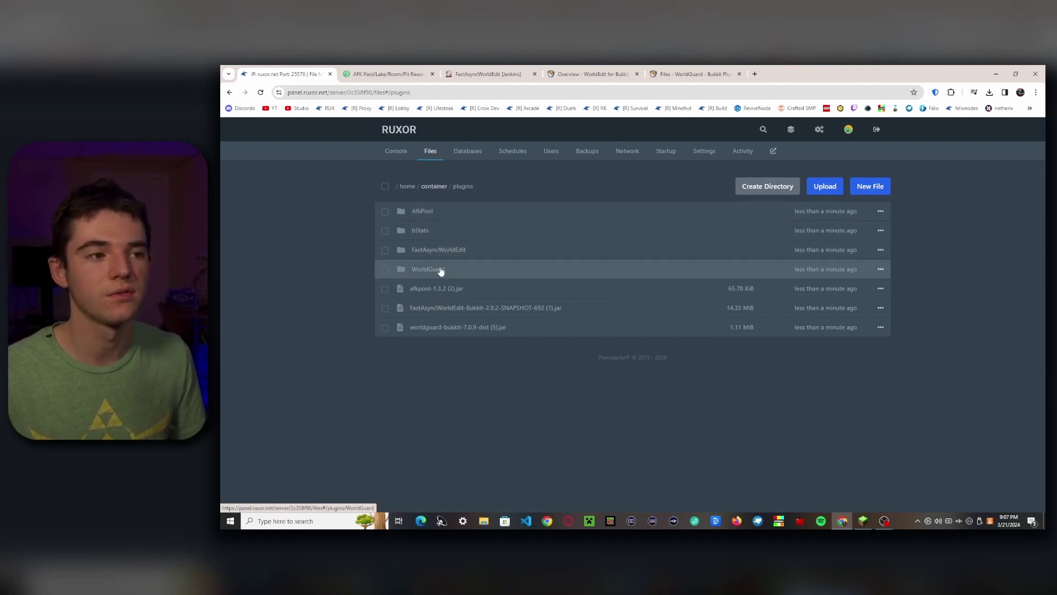
click(438, 214)
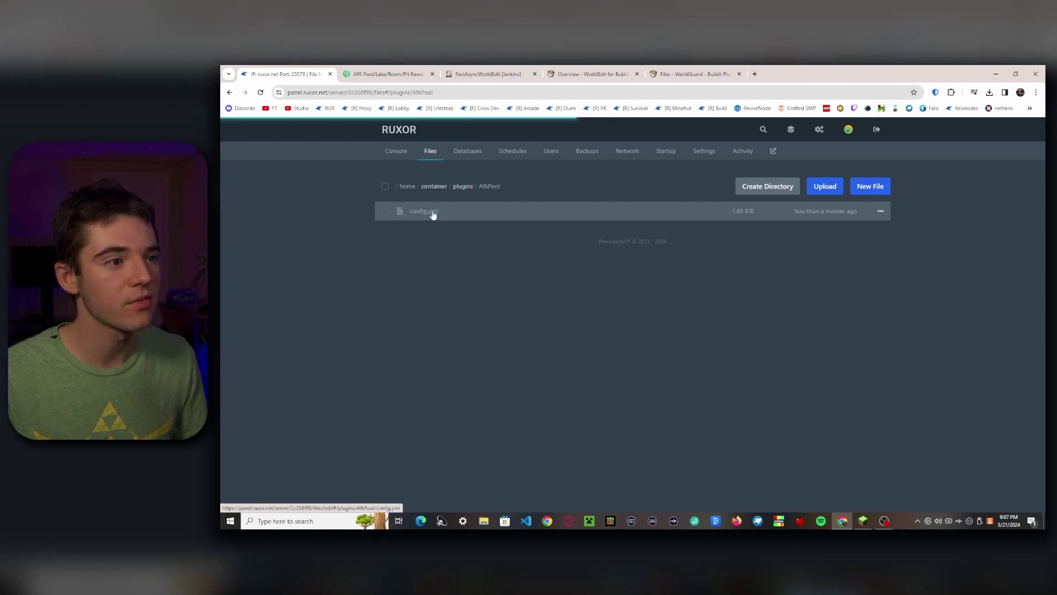
click(434, 216)
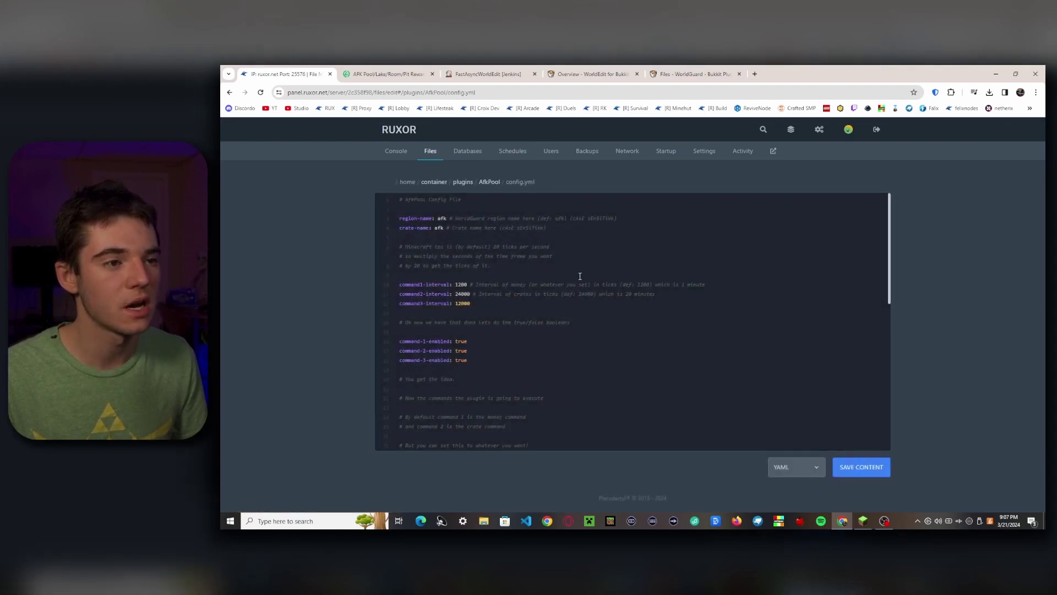
scroll(486, 308, down, 10)
scroll(488, 352, up, 10)
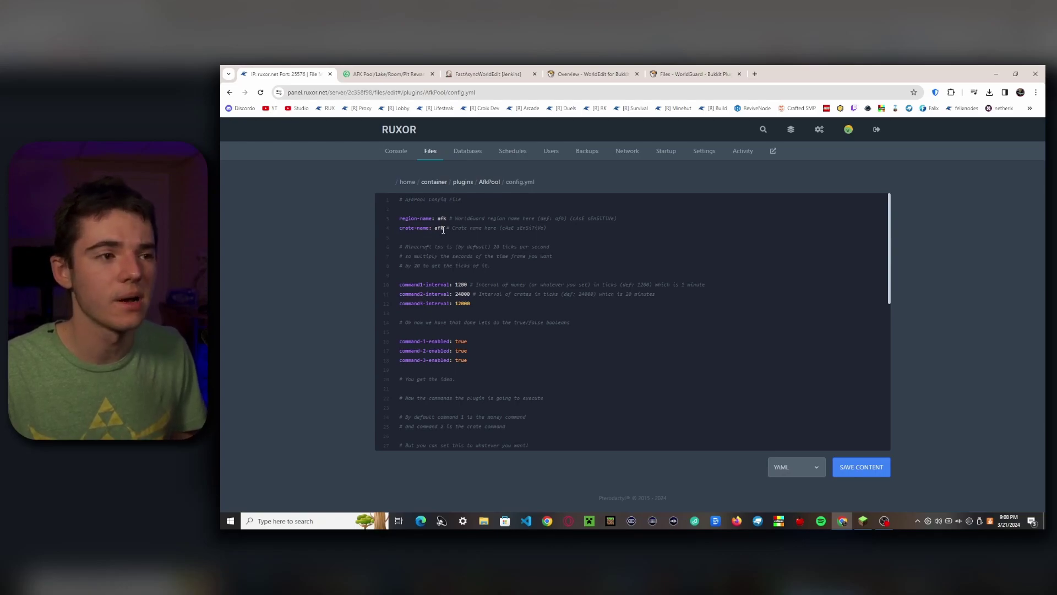
scroll(446, 232, down, 1)
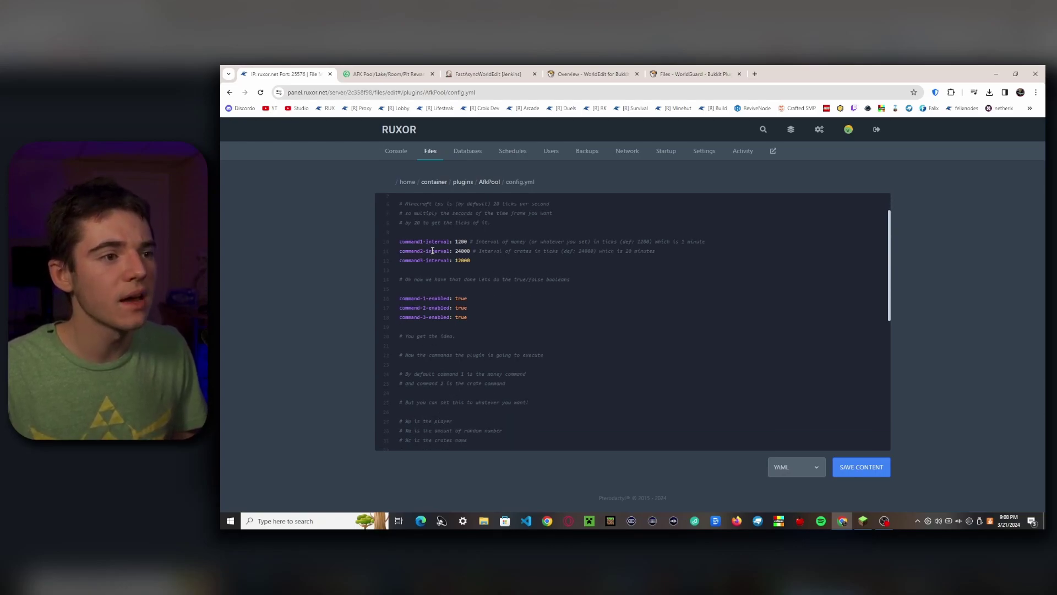
scroll(453, 250, up, 1)
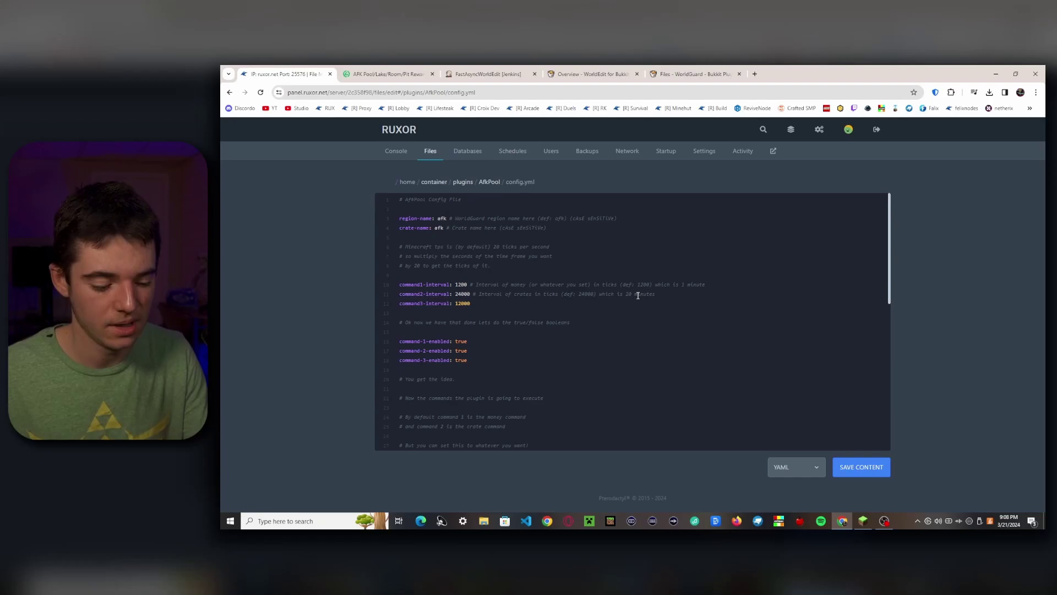
Search the web for a calculator in a new browser tab and compute 20 × 60 × 30 for a 30-minute tick interval
key(ctrl+t)
text(calculator)
key(Return)
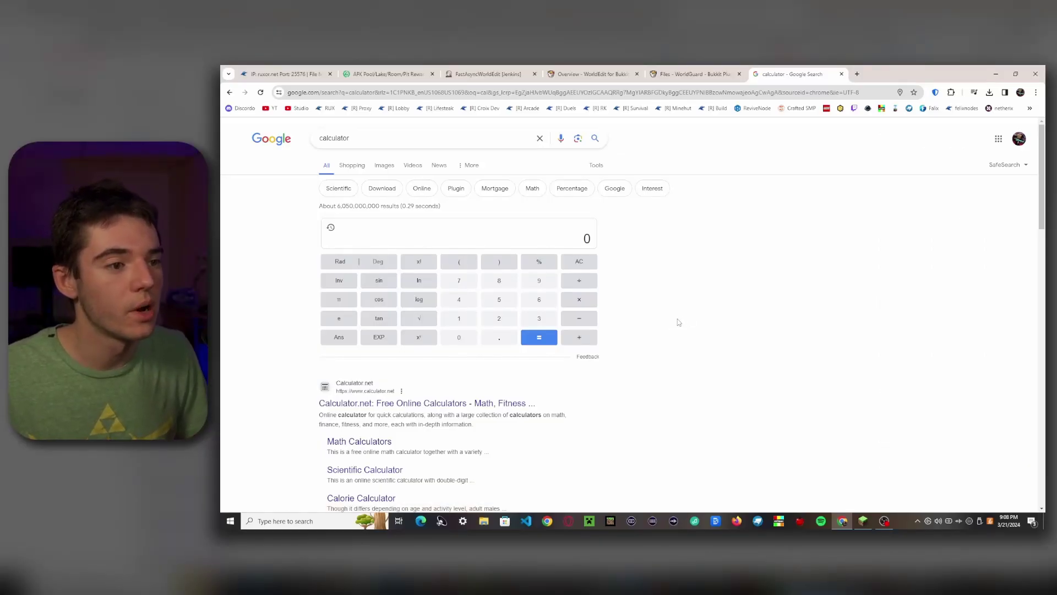
click(498, 323)
click(460, 338)
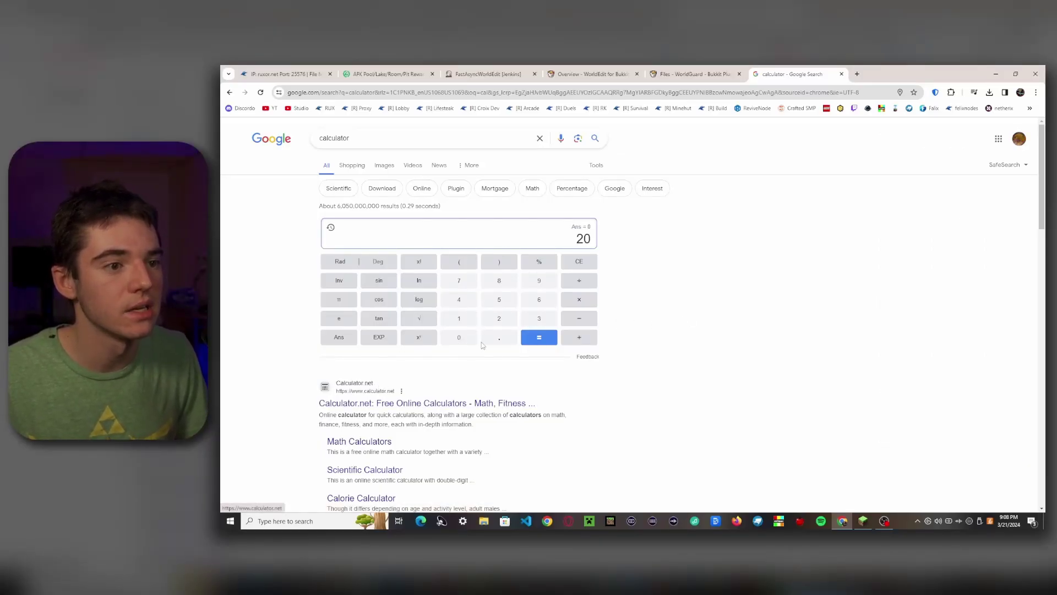
click(586, 302)
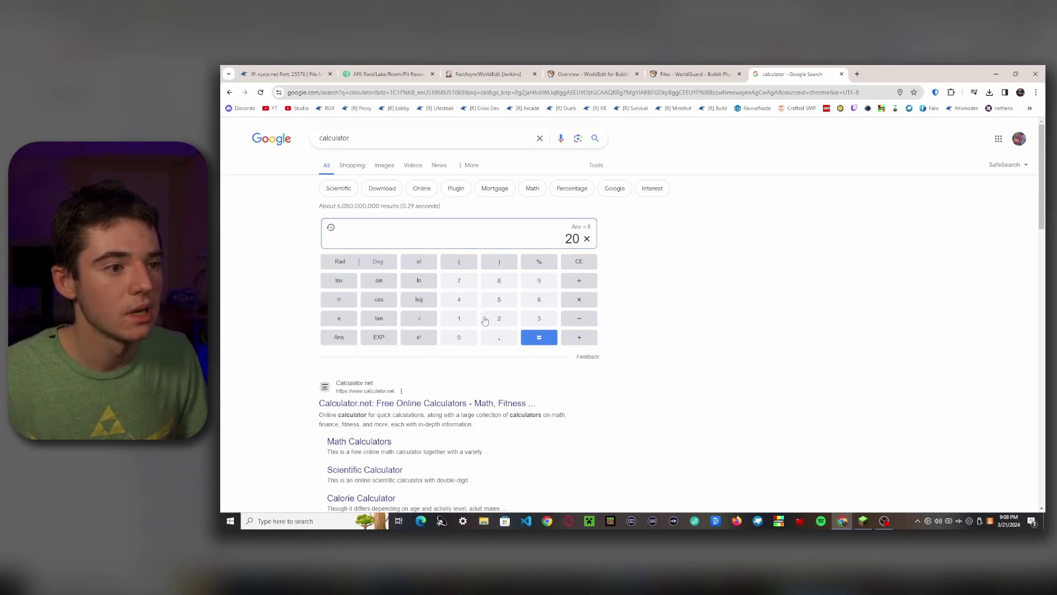
click(530, 305)
click(456, 338)
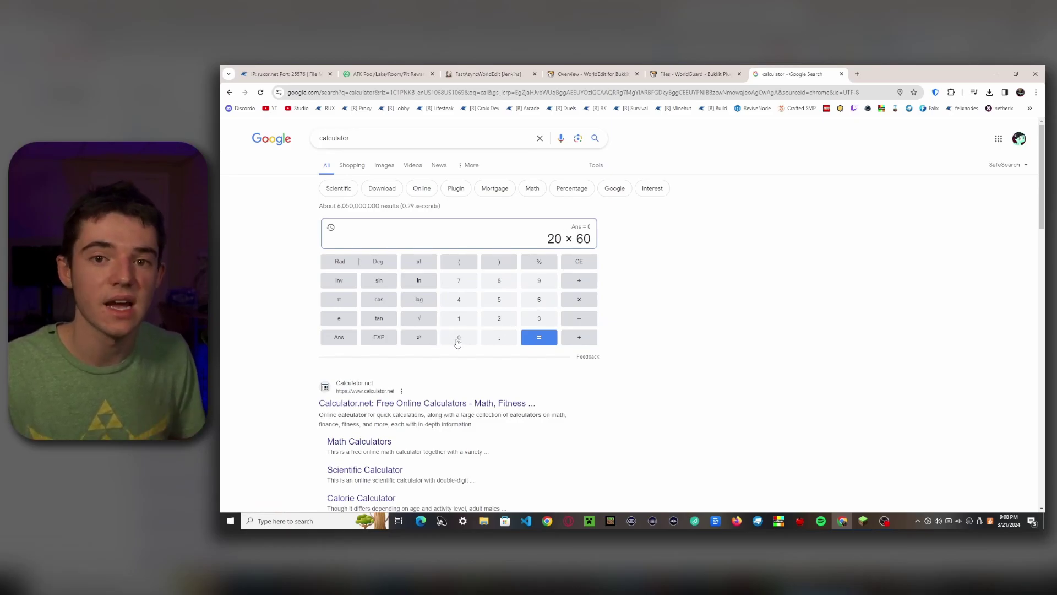
click(576, 303)
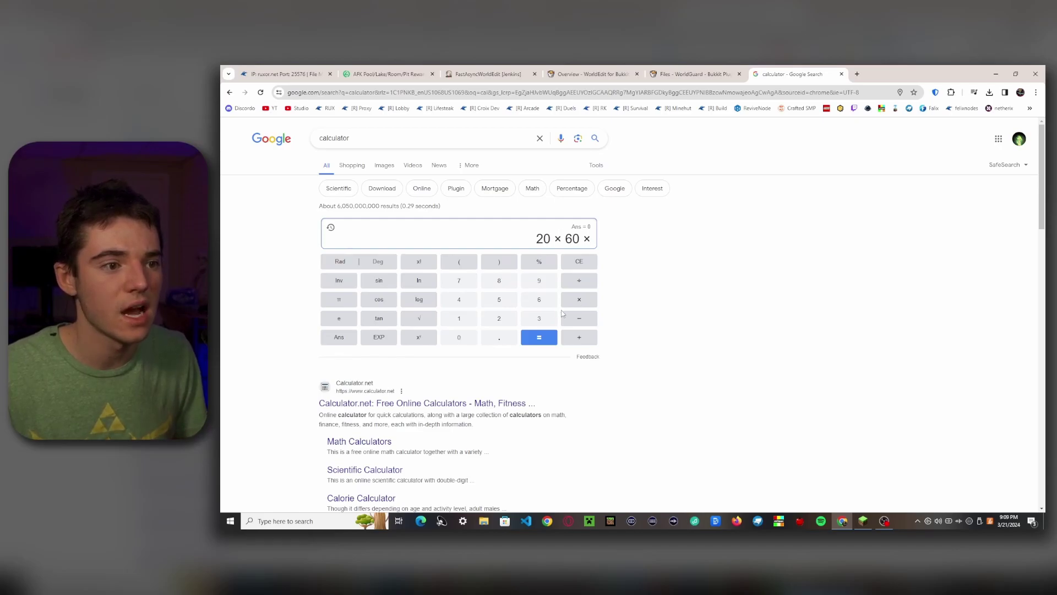
click(546, 324)
click(467, 343)
click(532, 337)
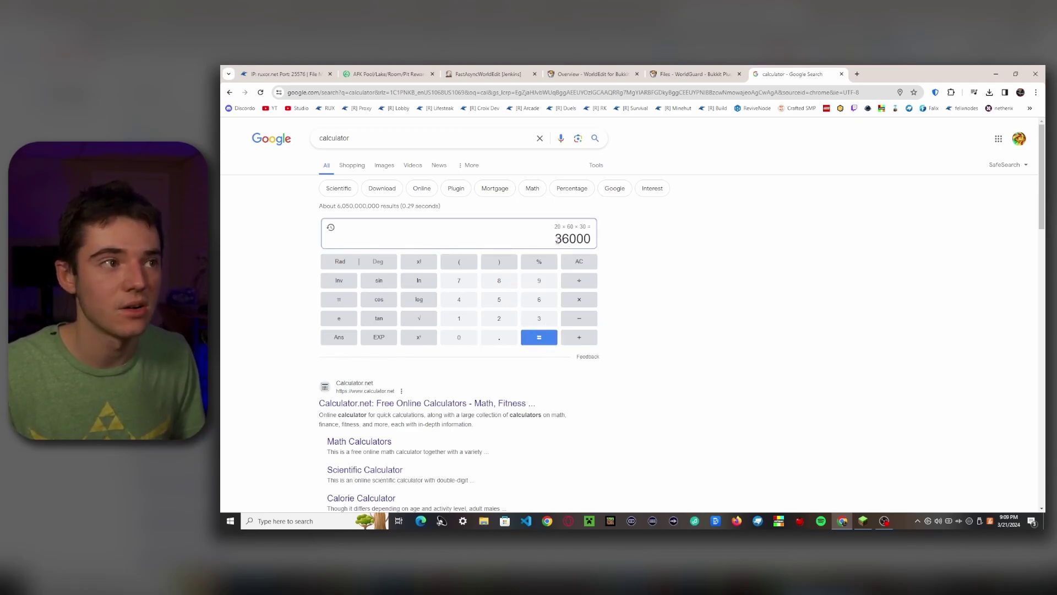
Return to the AfkPool config.yml and set command1-interval to 100 ticks
click(308, 75)
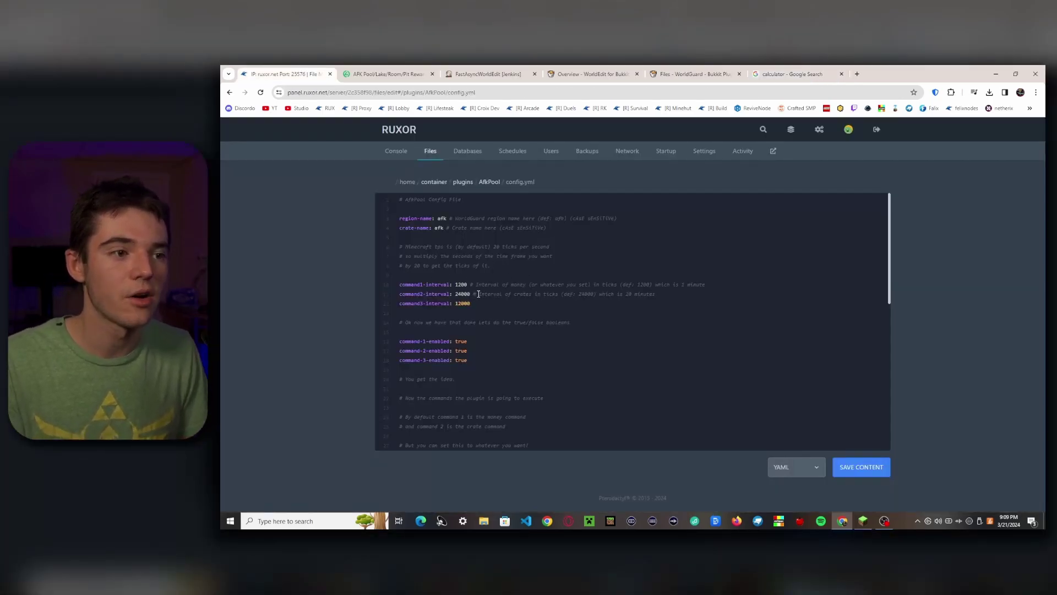
double_click(460, 285)
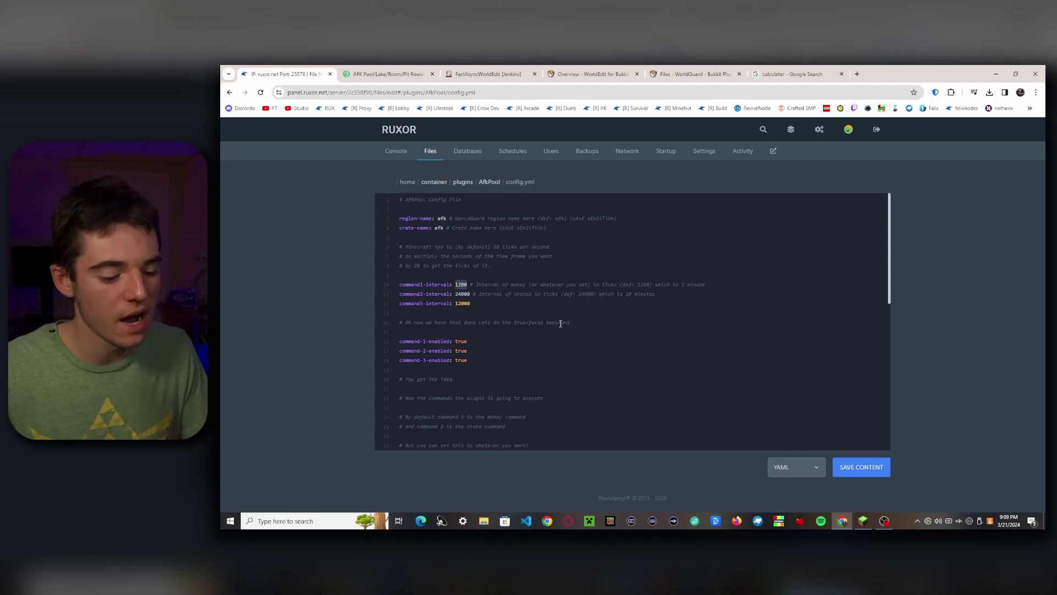
text(100)
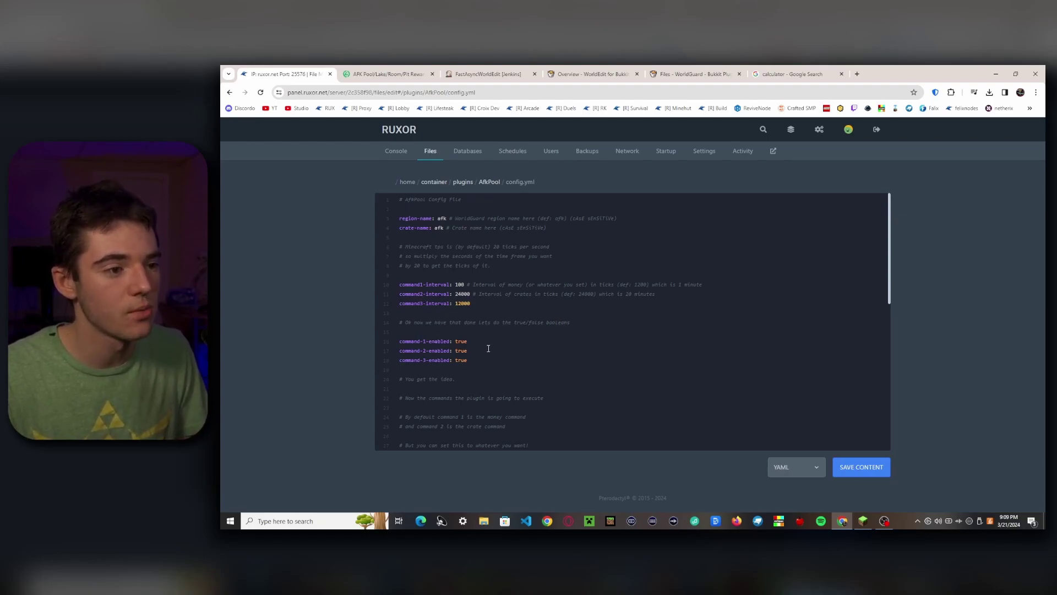
Disable the second and third reward commands by setting command-2-enabled and command-3-enabled to false
double_click(488, 351)
text(false)
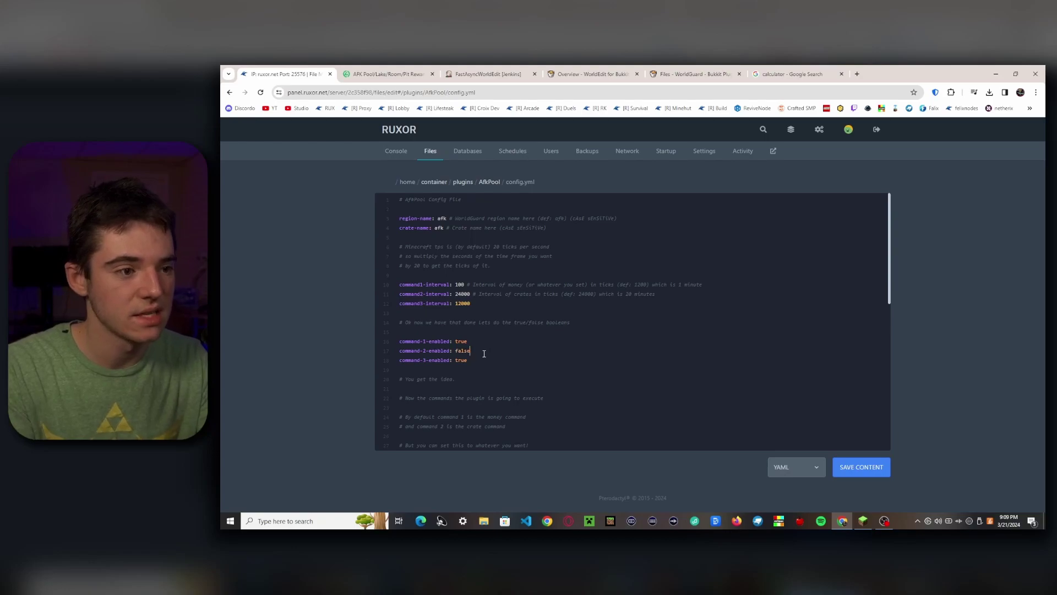
double_click(485, 358)
text(false)
scroll(484, 313, down, 1)
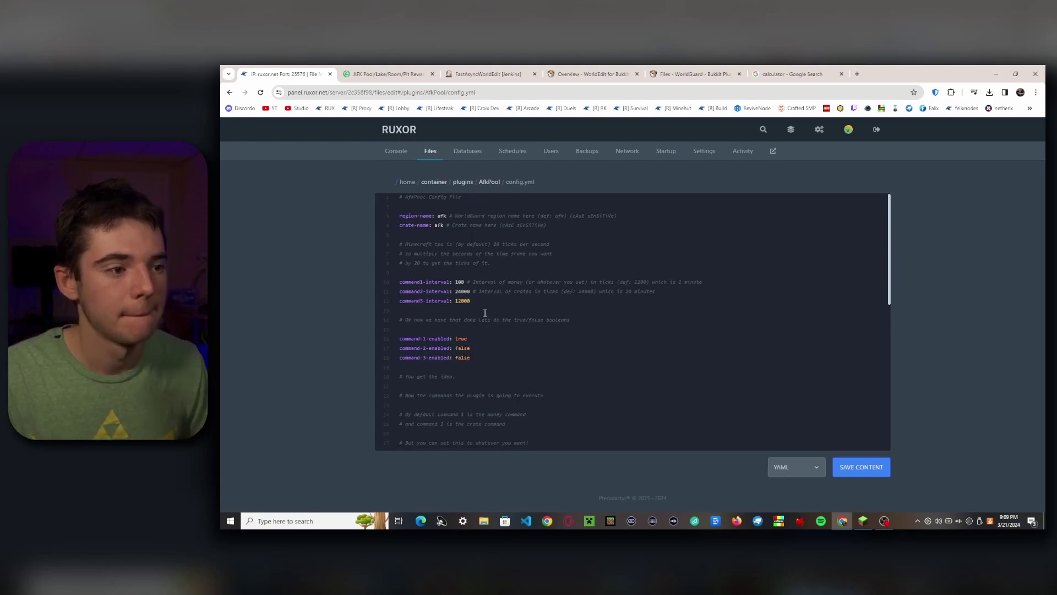
Change the command-1 entry in config.yml to "give %p diamond %m"
scroll(484, 313, down, 5)
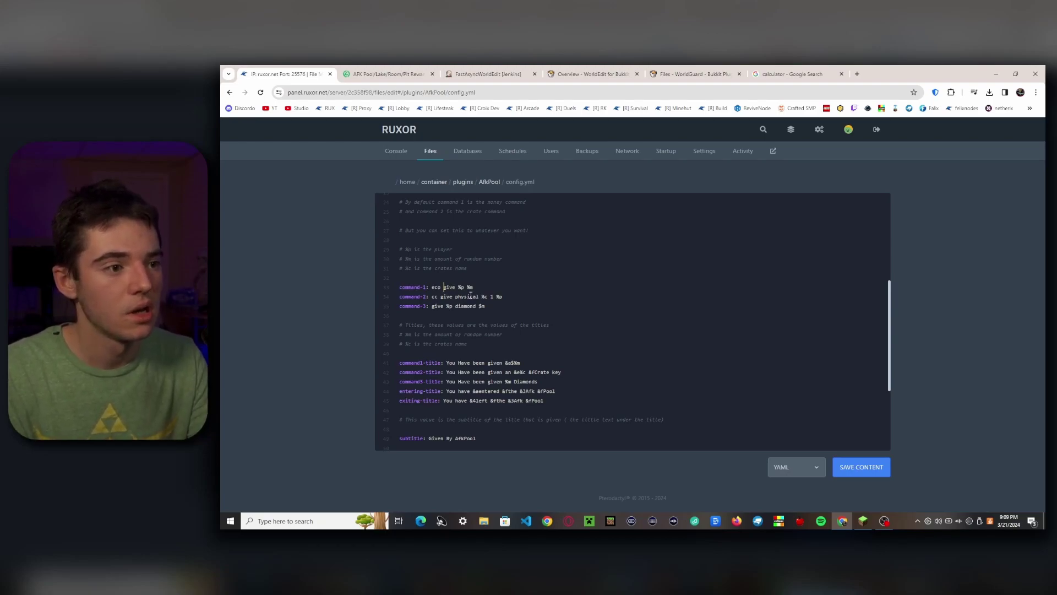
key(ctrl+shift+Right)
key(BackSpace)
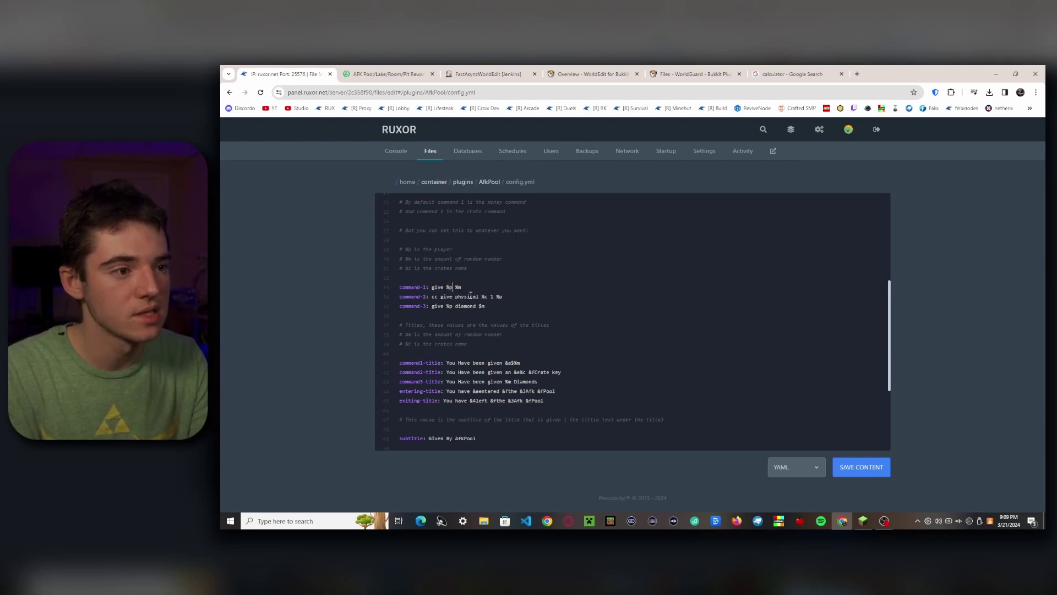
text(diamond)
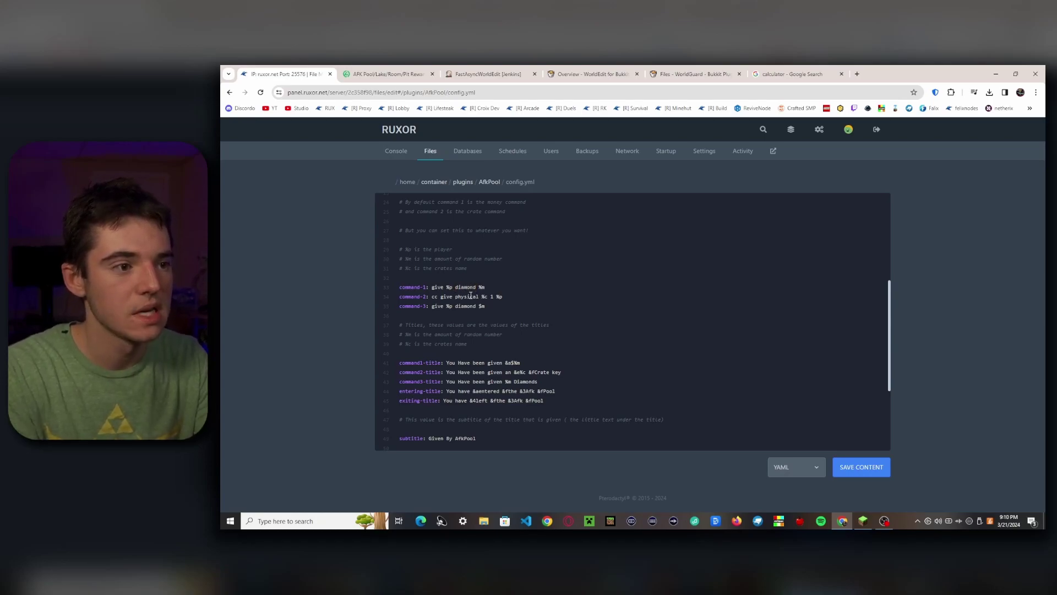
key(Right)
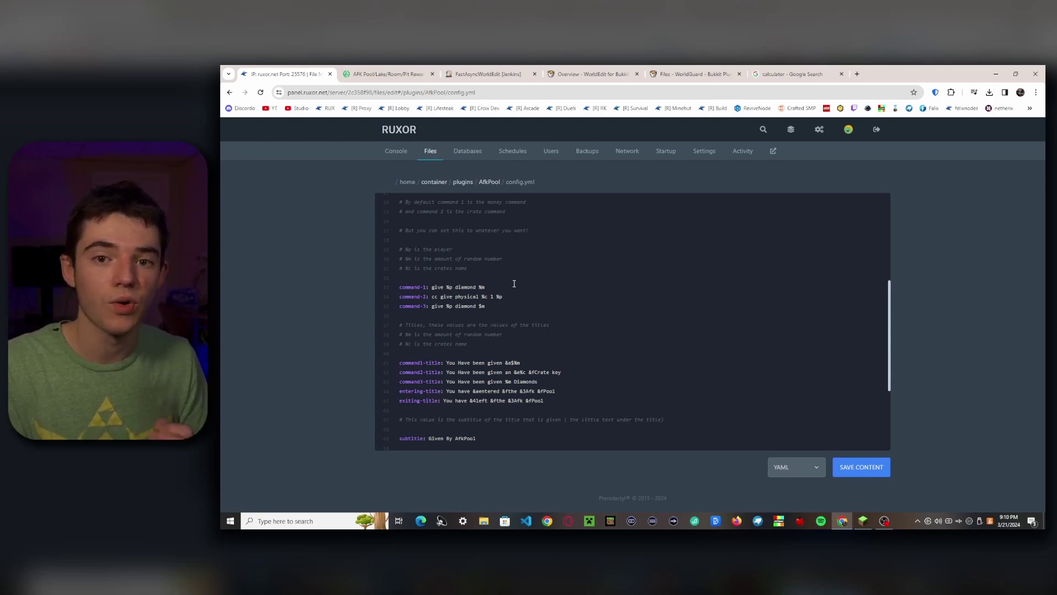
Change command1-title in config.yml to "You Have been given %m dimaonds"
scroll(512, 286, down, 3)
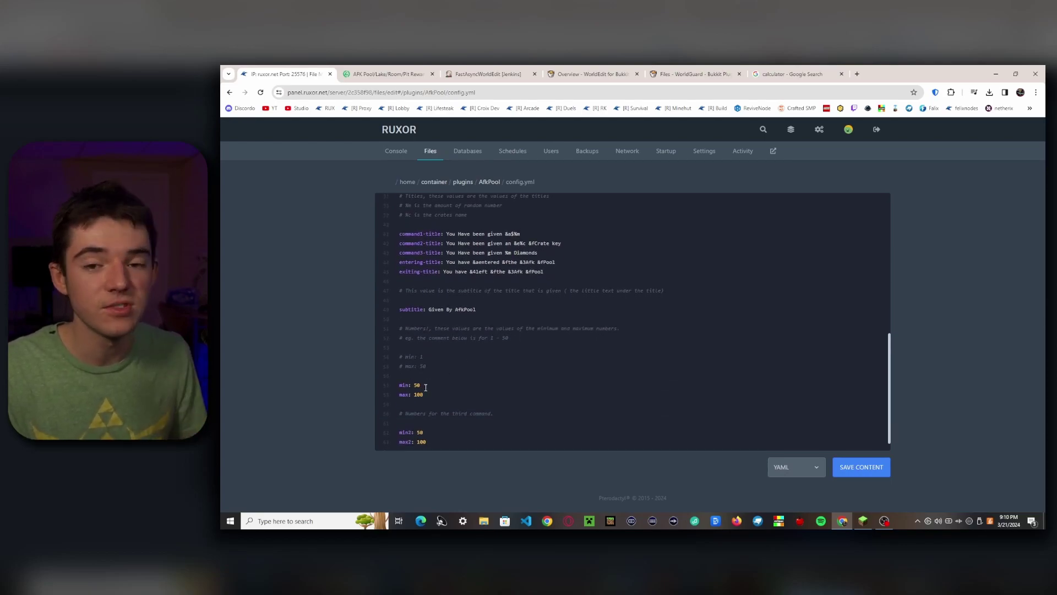
scroll(477, 256, up, 2)
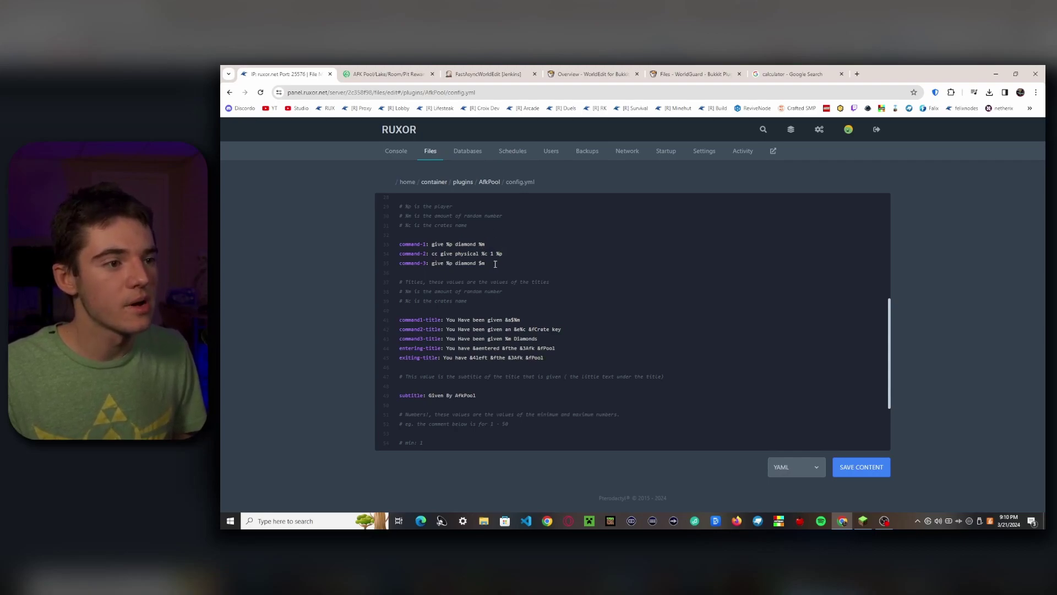
scroll(435, 272, up, 3)
scroll(479, 286, down, 3)
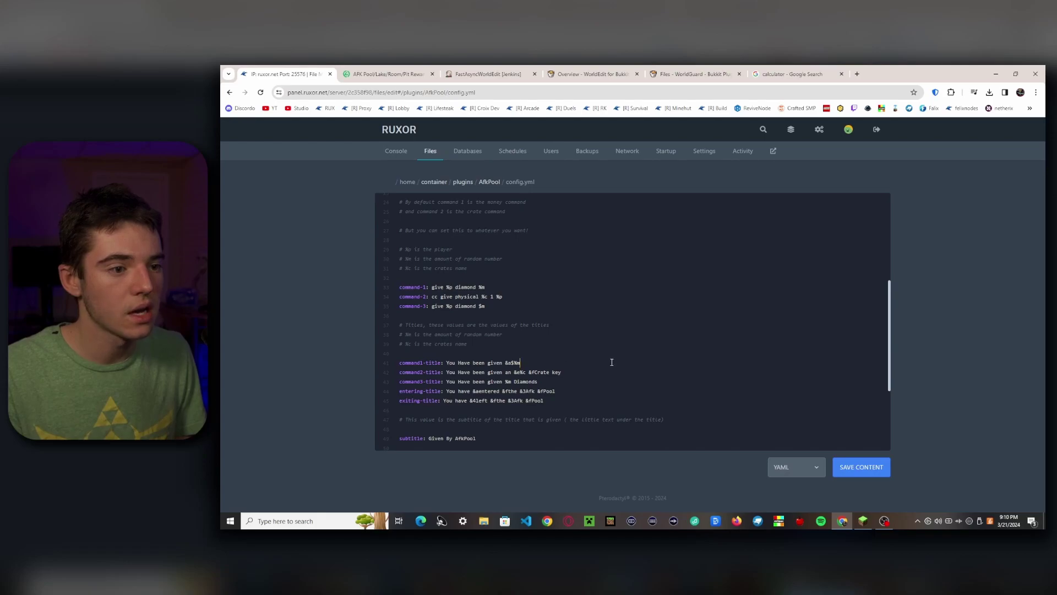
key(ctrl+shift+Left)
key(ctrl+shift+Left)
key(ctrl+shift+Left)
key(ctrl+shift+Left)
key(ctrl+shift+Left)
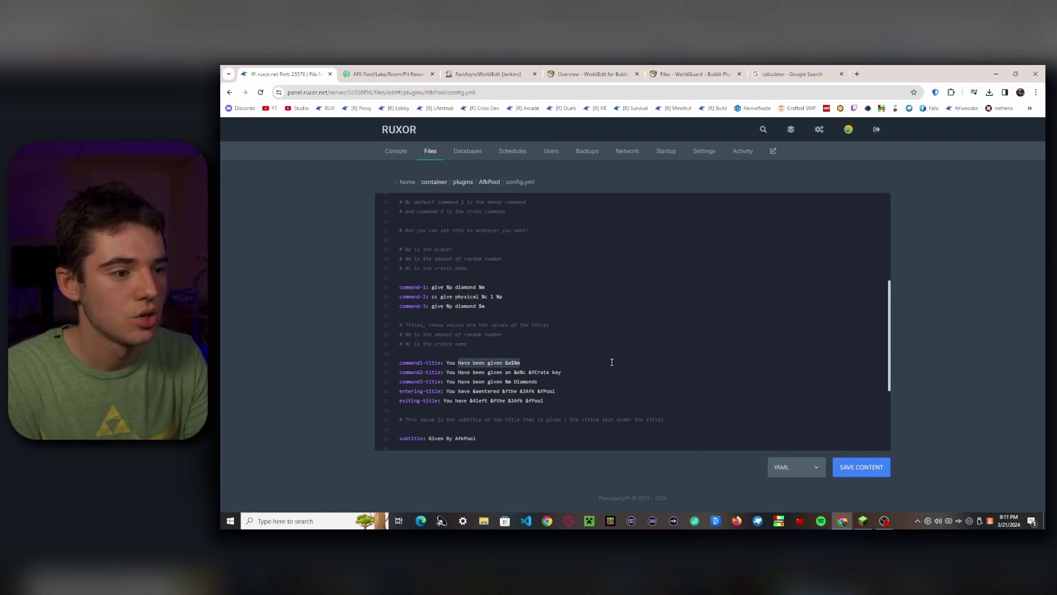
key(Right)
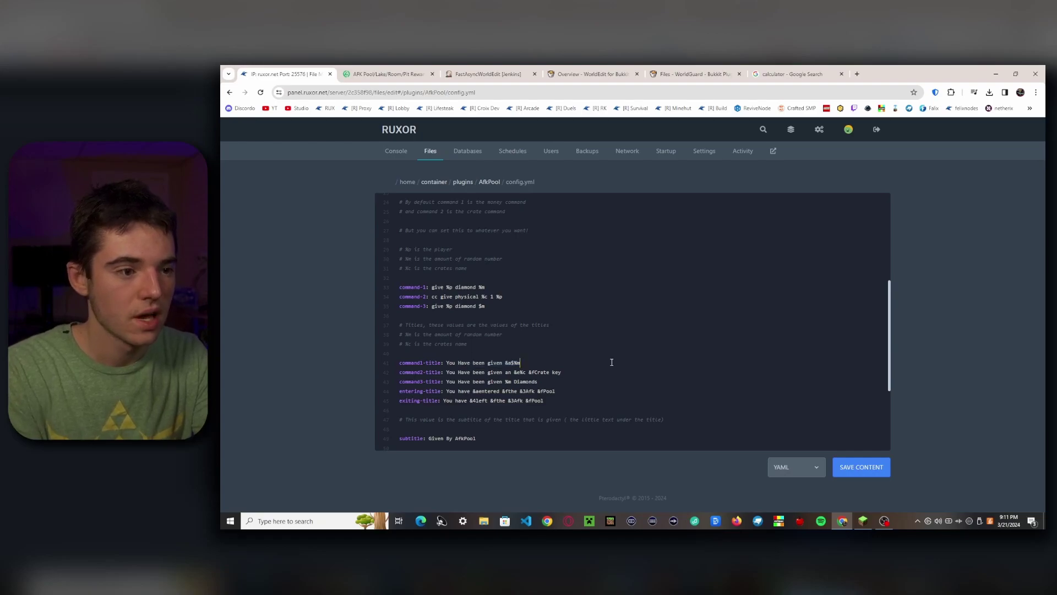
key(Left)
key(Left)
key(BackSpace)
key(BackSpace)
key(BackSpace)
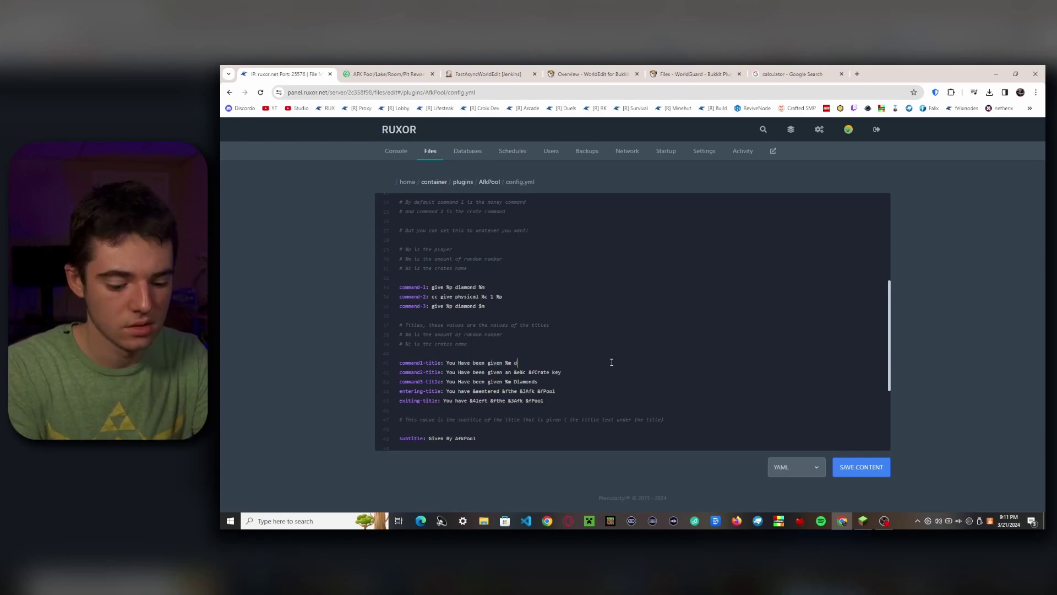
key(End)
text(dimao)
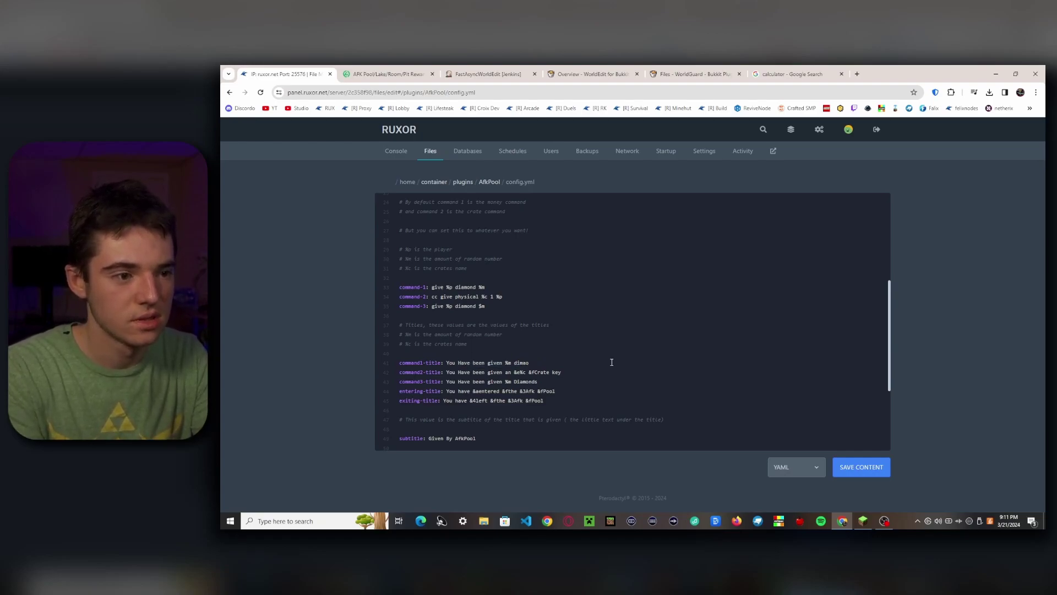
text(nds)
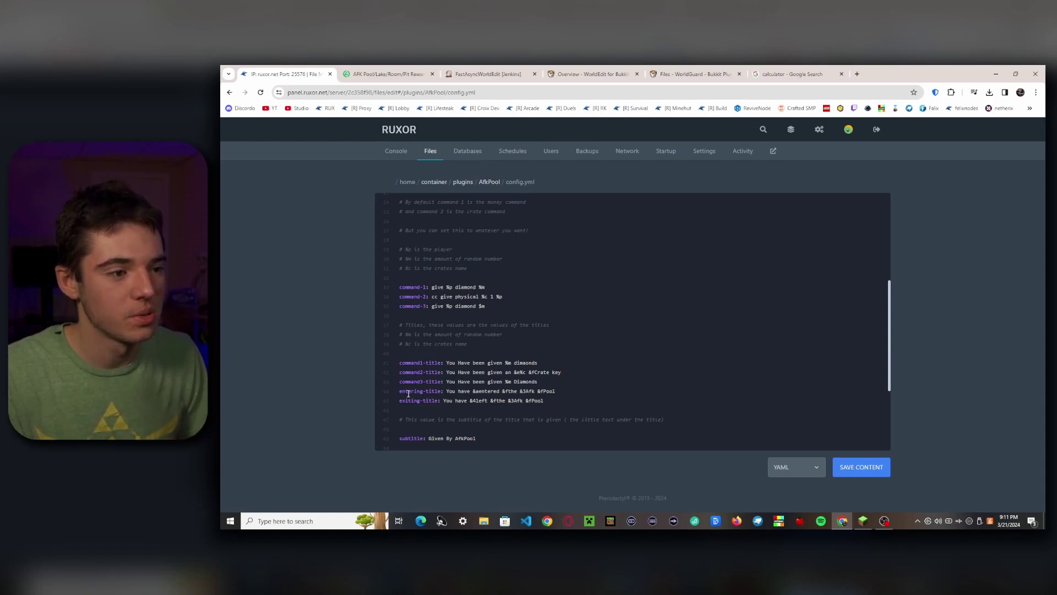
scroll(408, 392, down, 3)
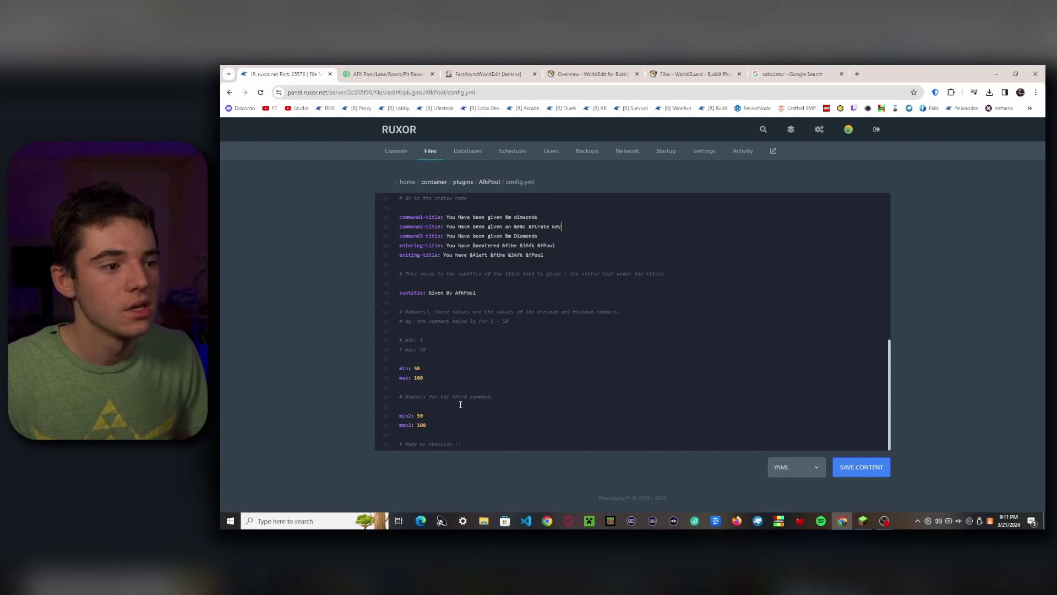
scroll(452, 398, up, 2)
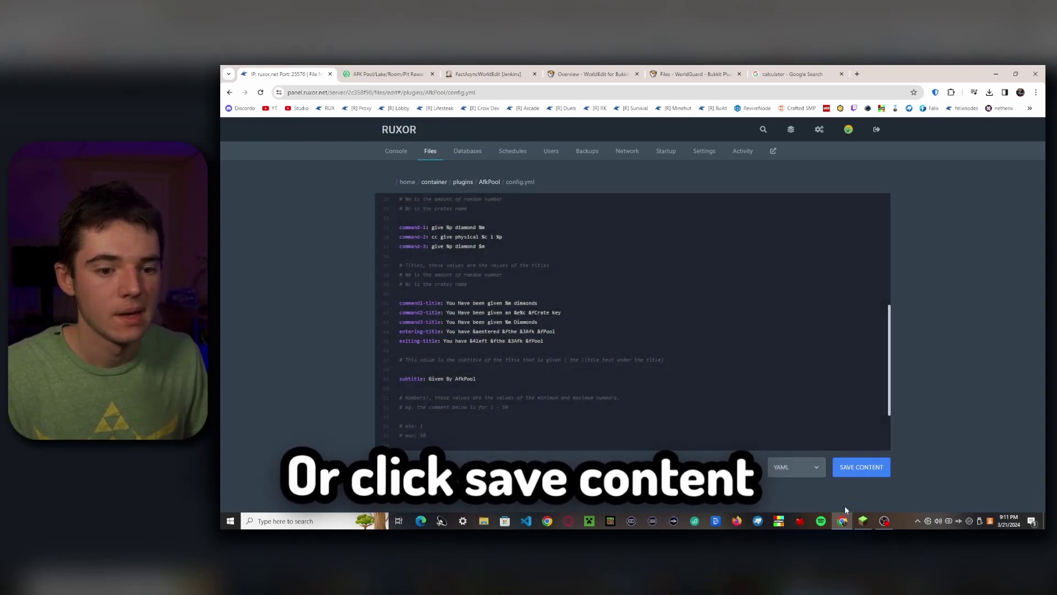
Switch to Minecraft, join the multiplayer server and move over to the water pool
click(862, 520)
click(633, 329)
double_click(535, 300)
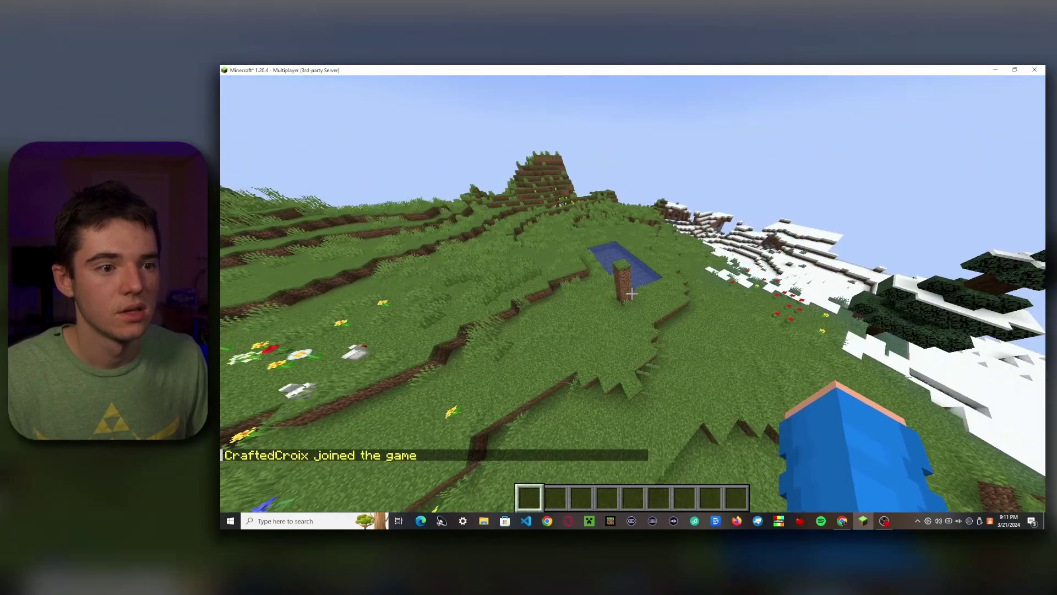
key(w)
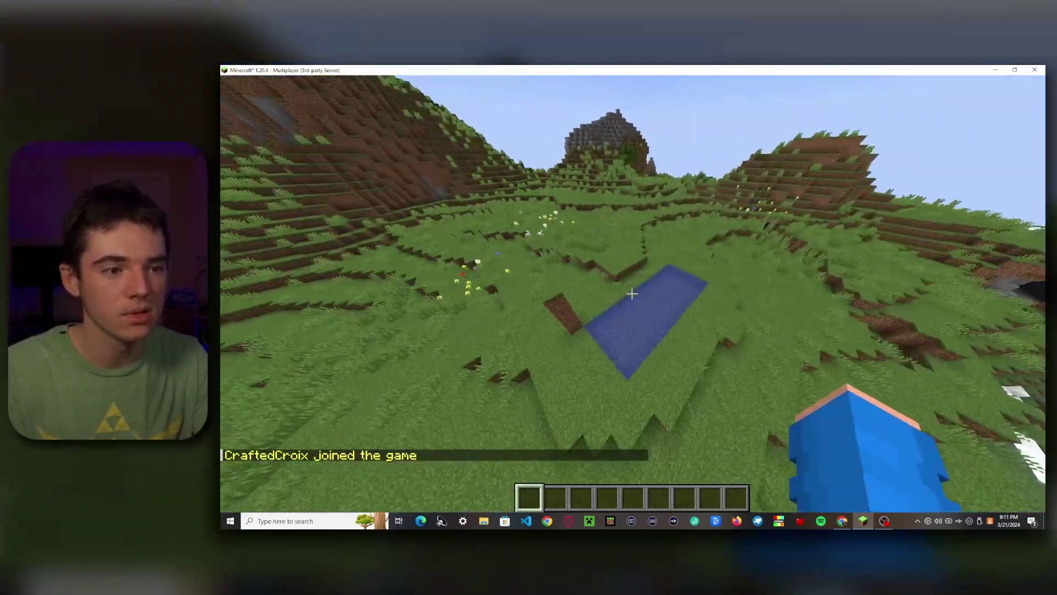
key(w)
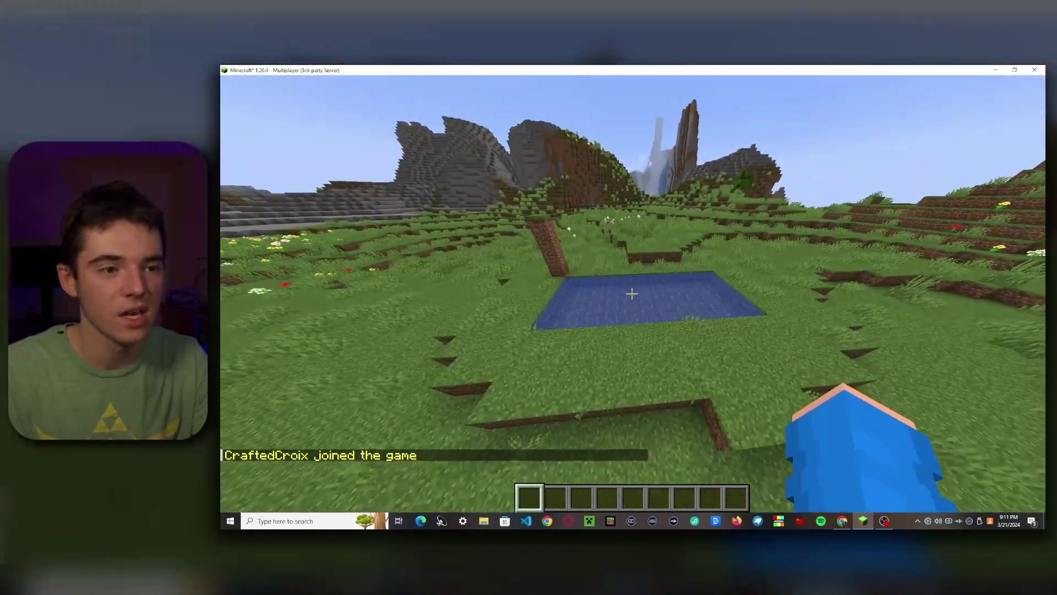
key(w)
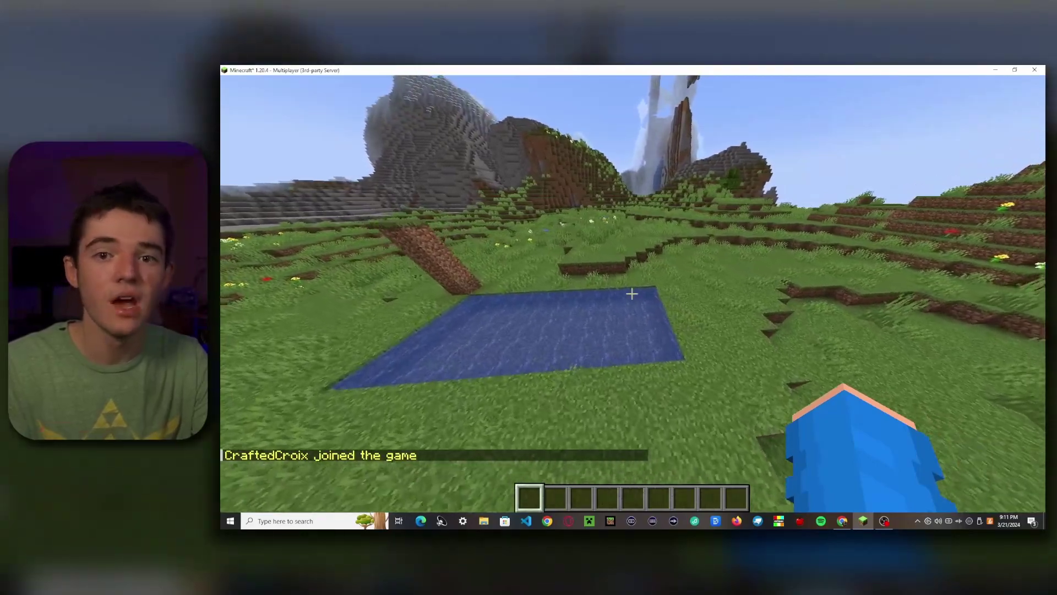
key(w)
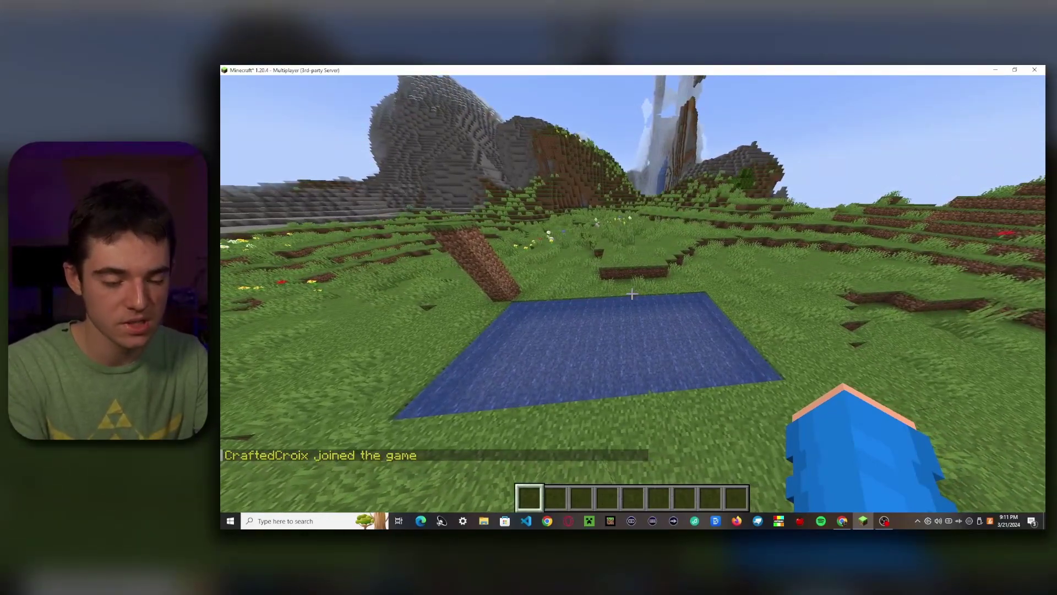
Get the selection axe with //wand and select the area around the pool from (-291, 77, 313) to (-297, 81, 326)
key(slash)
text(/wand)
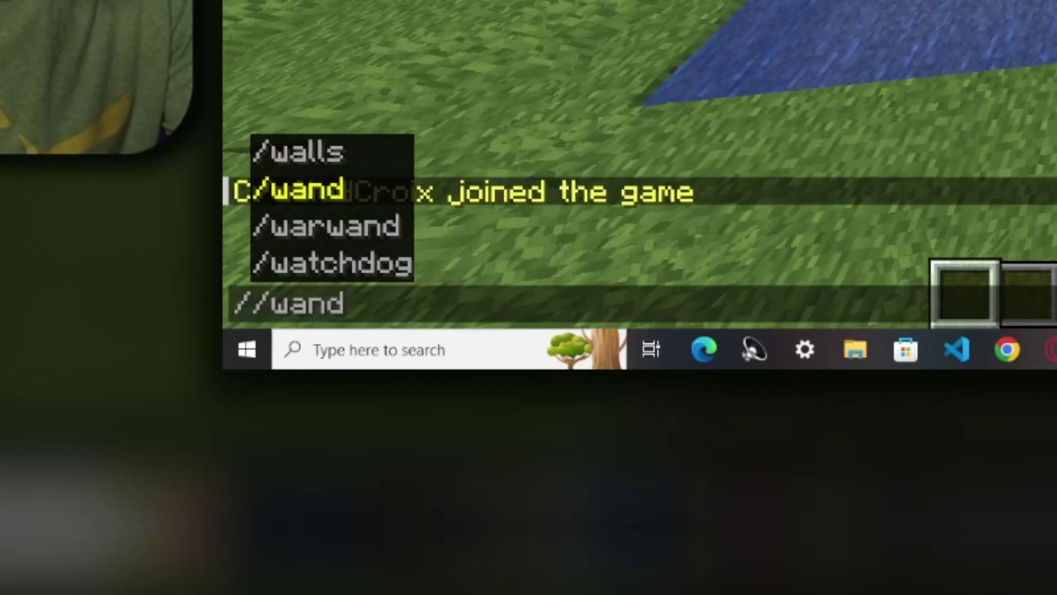
key(Return)
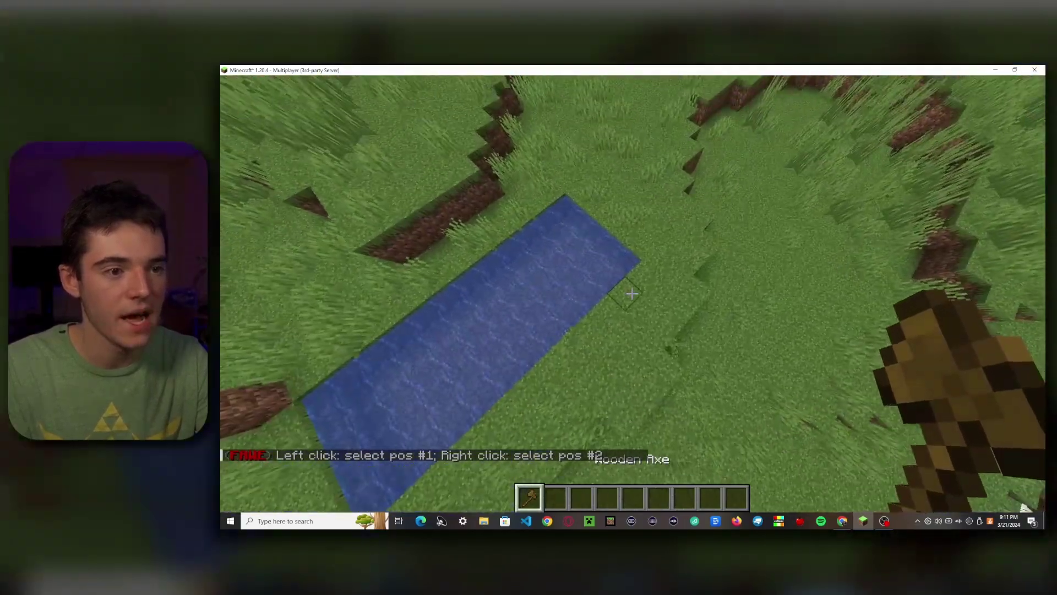
key(w)
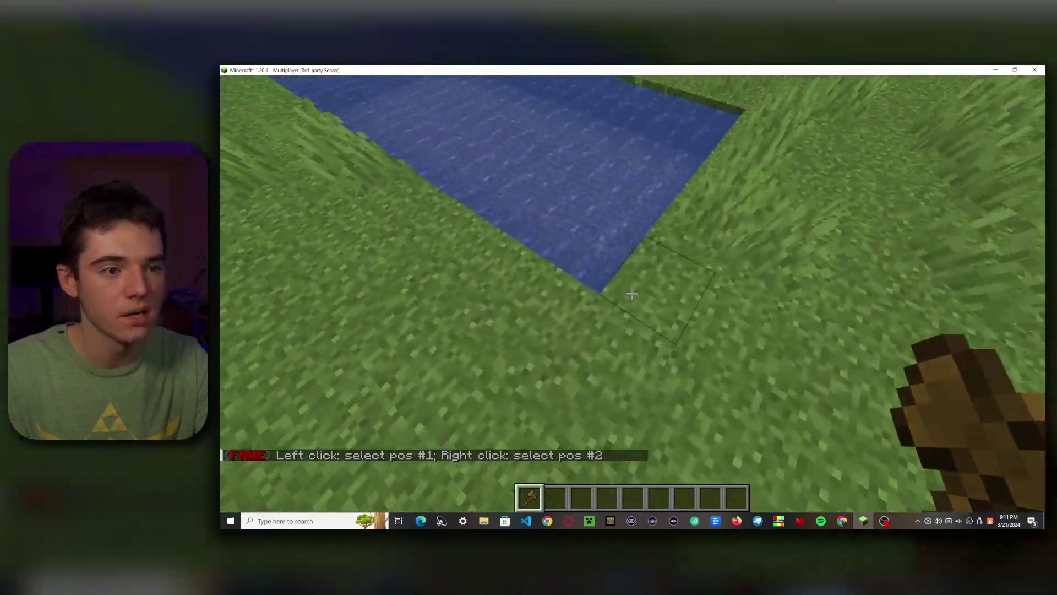
mouse_move(631, 294)
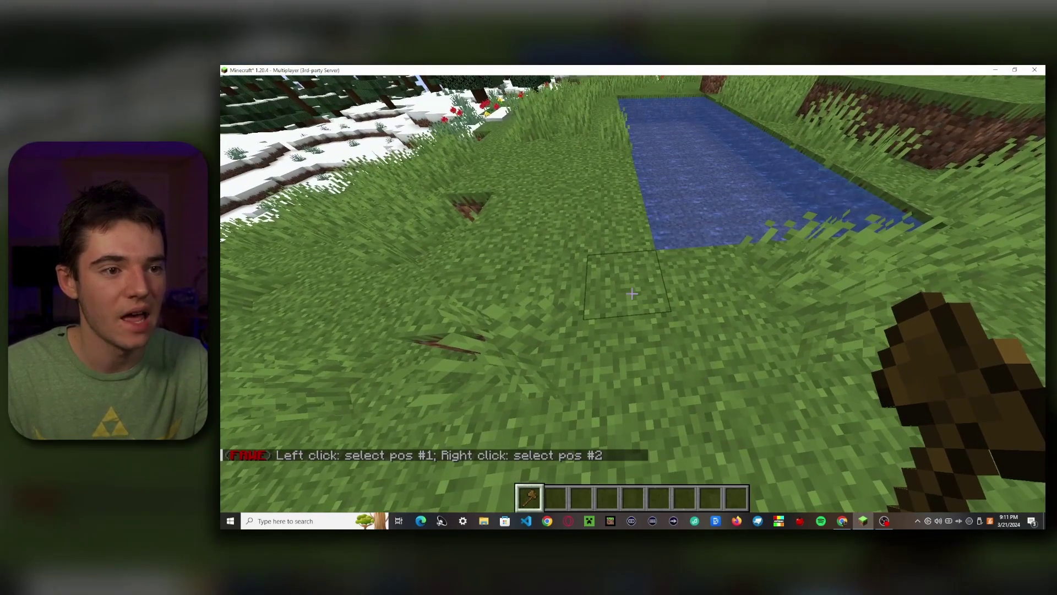
click(631, 294)
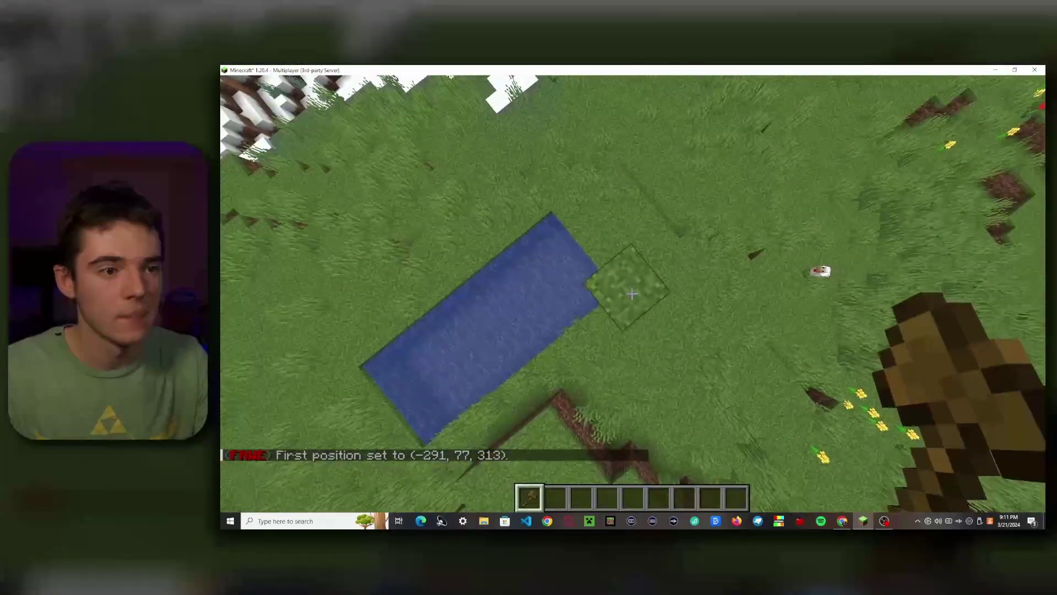
right_click(632, 294)
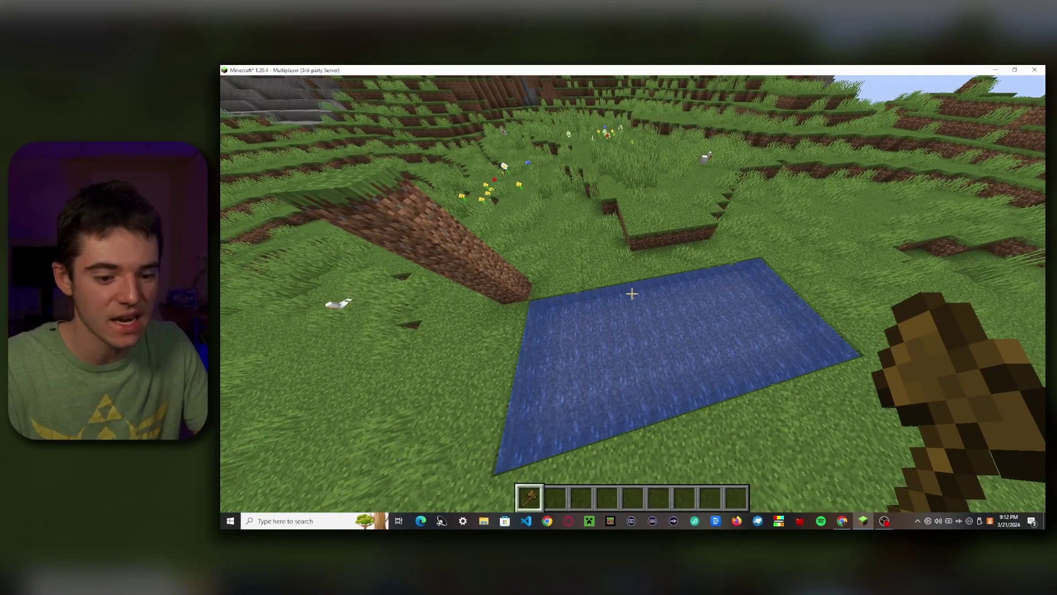
Define the selected area as a WorldGuard region with /rg define afk
text(/r)
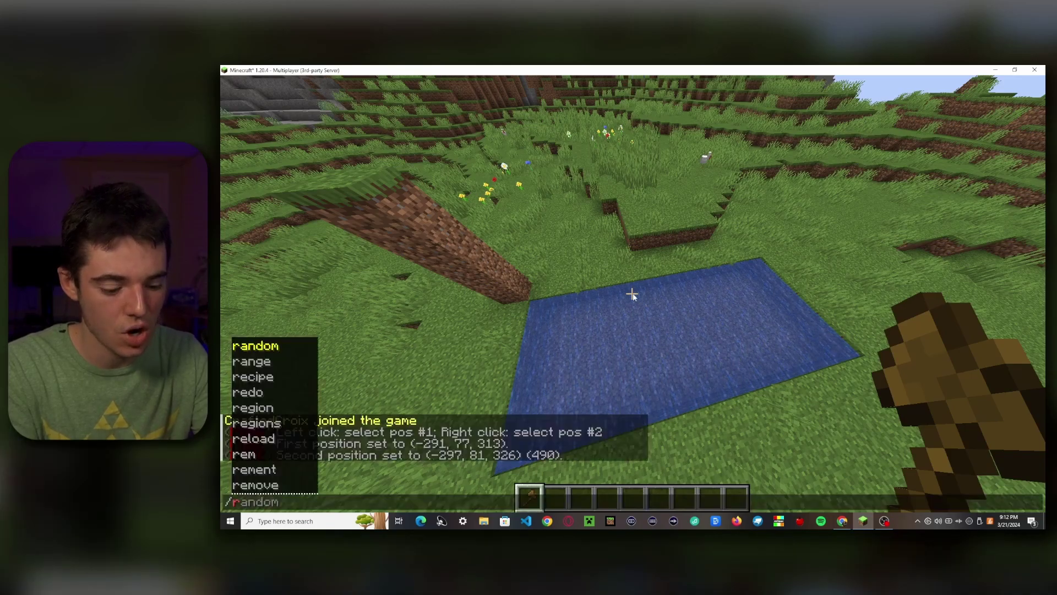
text(g define )
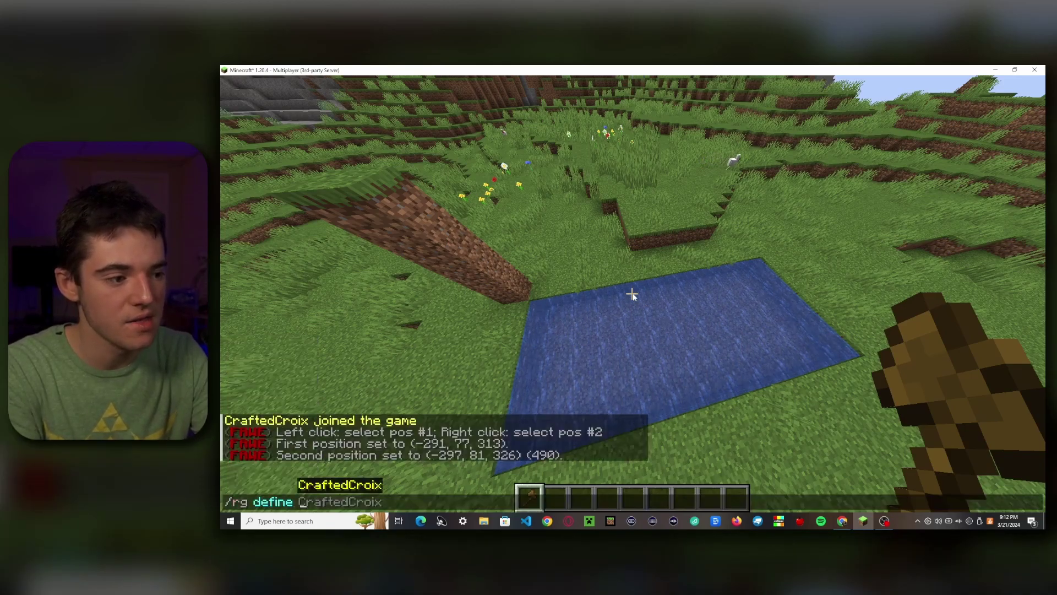
text(afk)
key(Return)
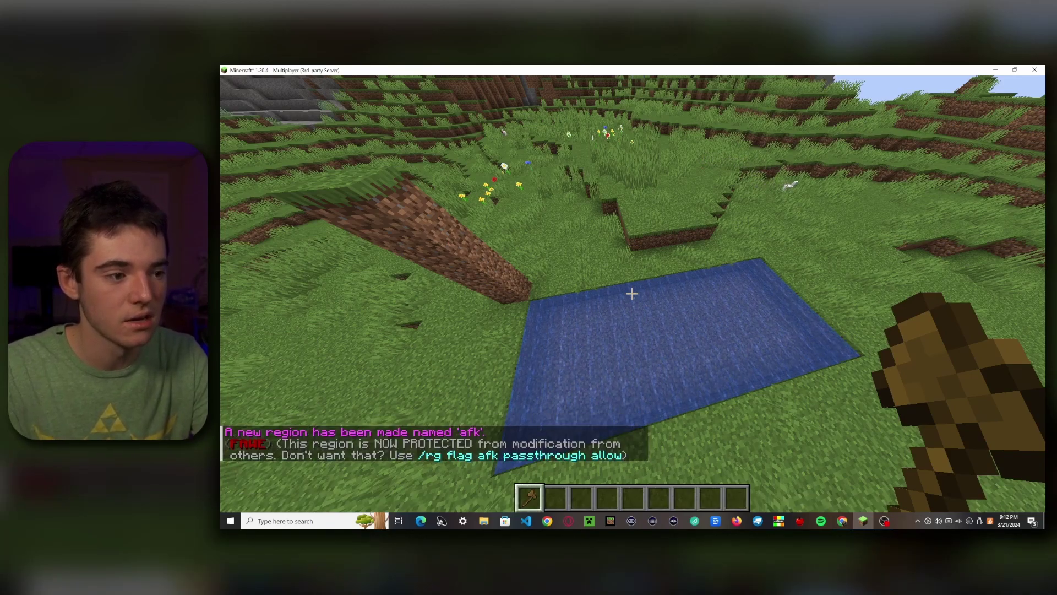
Walk into the pool region and reload the plugin configuration with /afkpool reload
key(s)
key(w)
key(3)
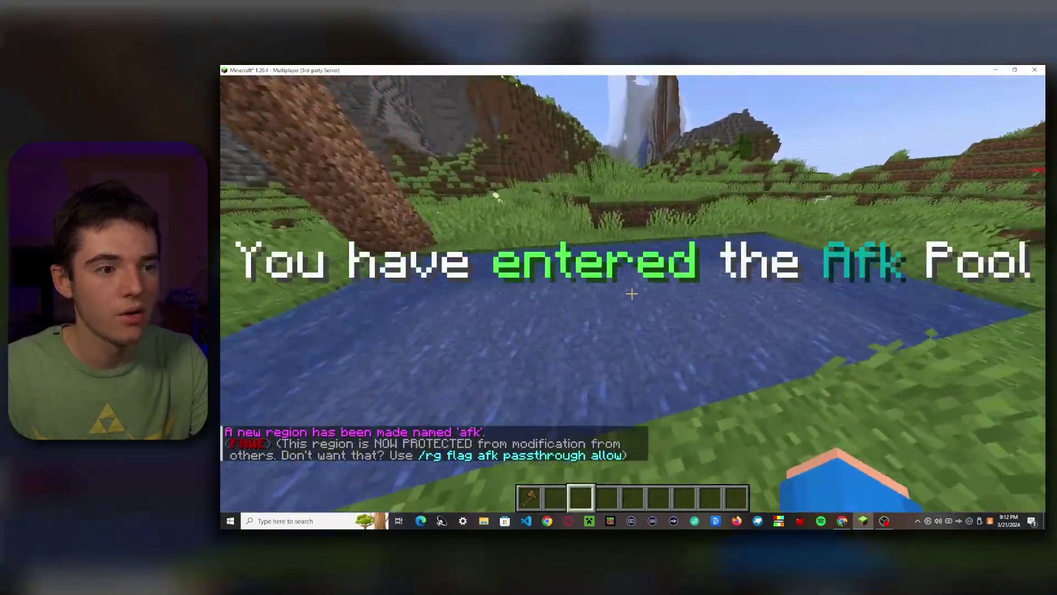
key(w)
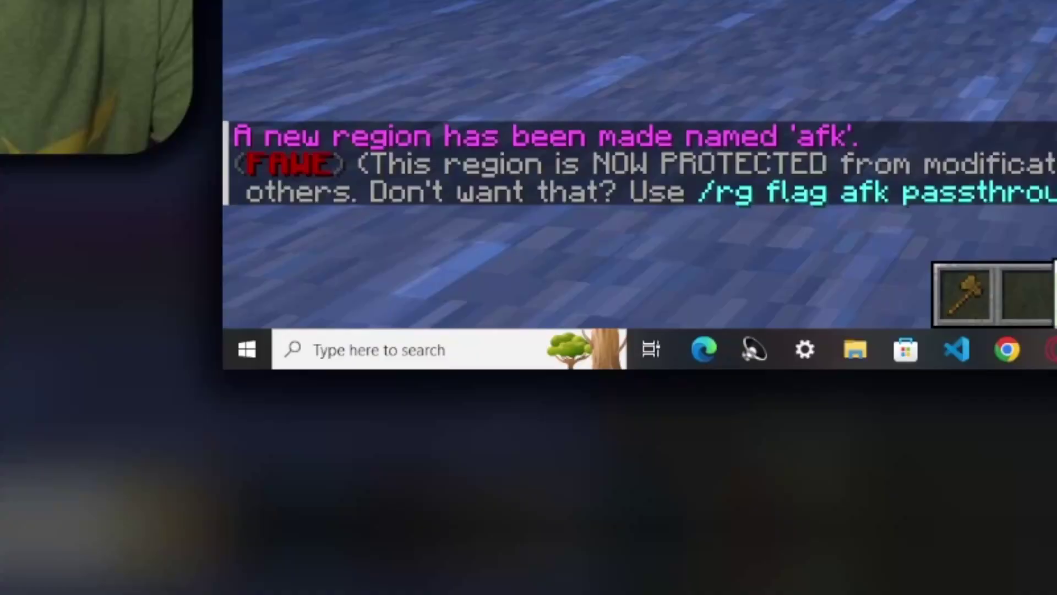
text(/afkpool reload)
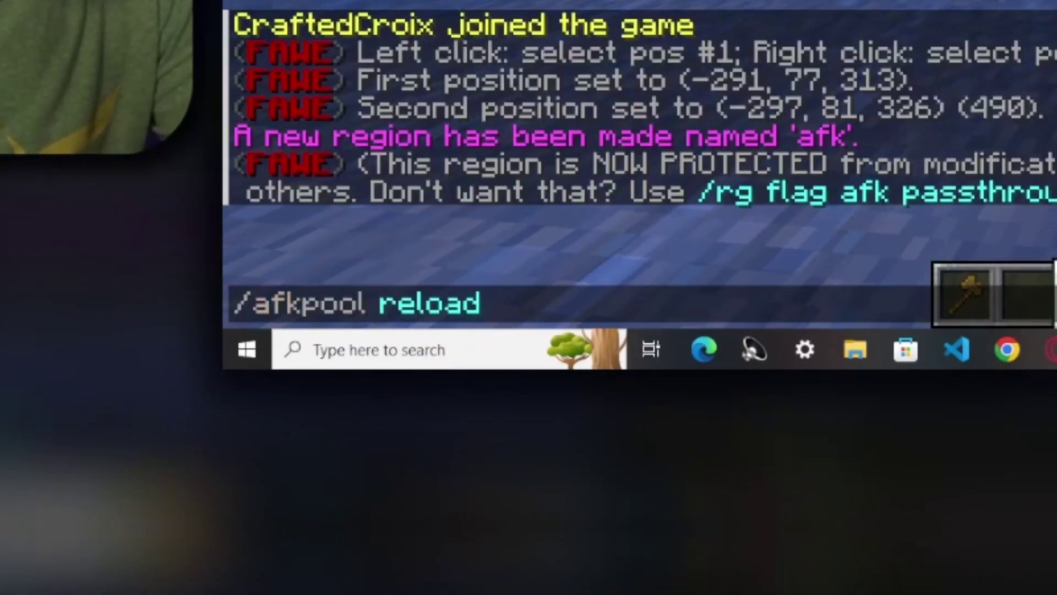
key(Return)
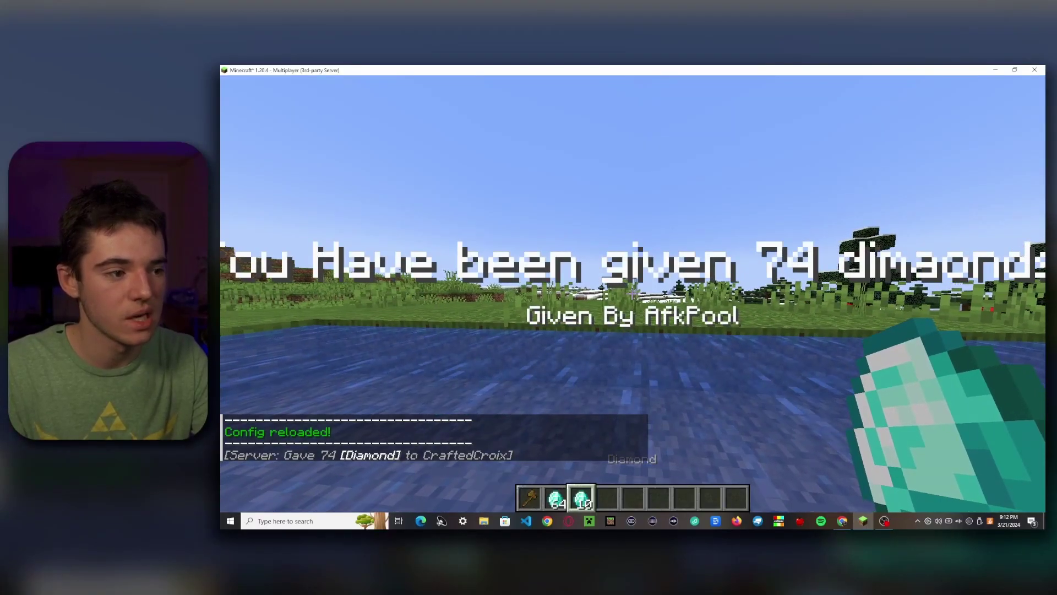